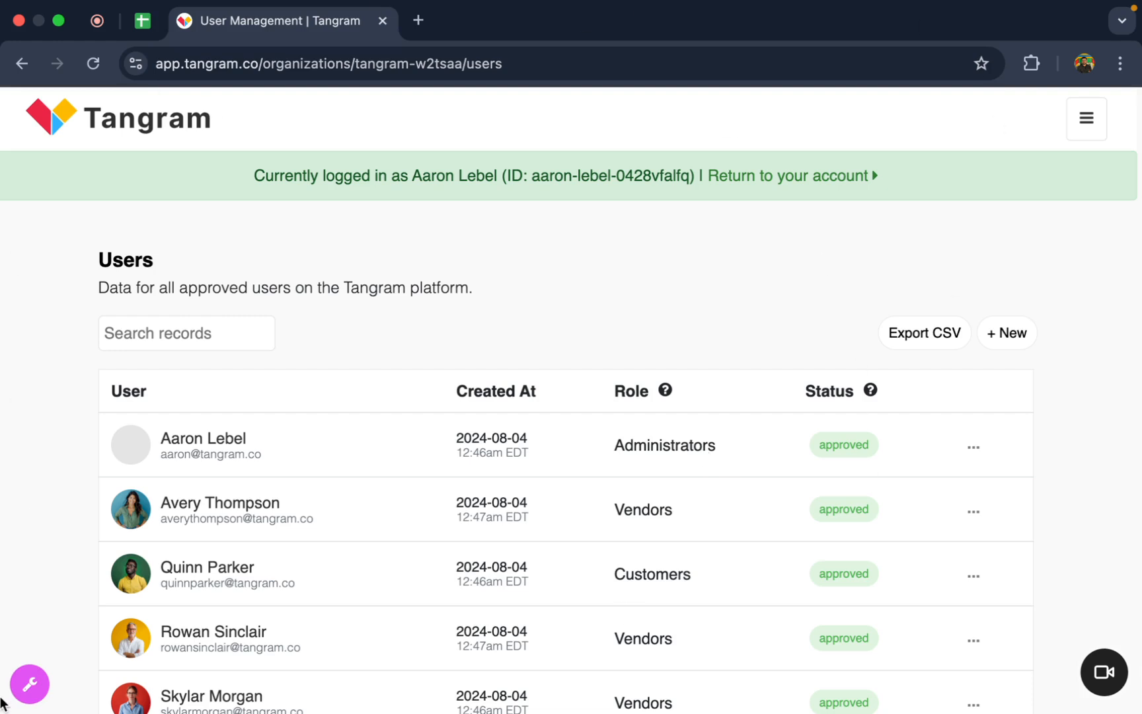
Step: Open the platform settings and show the notification settings with the administrative email
click(25, 688)
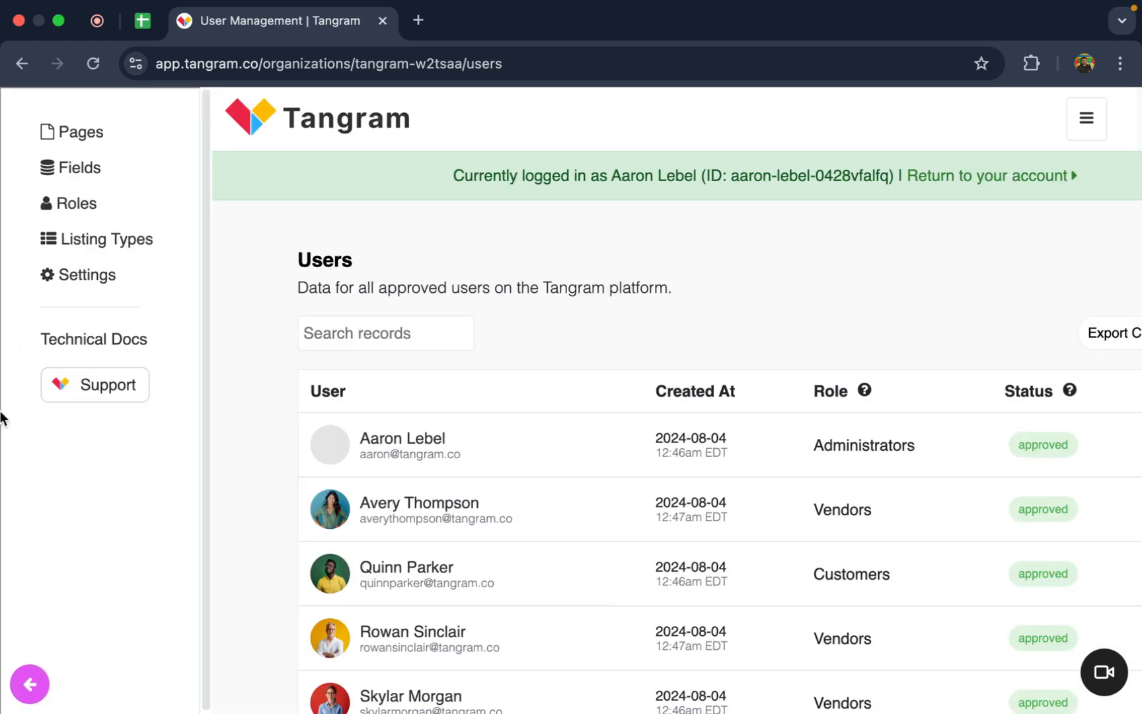
click(91, 278)
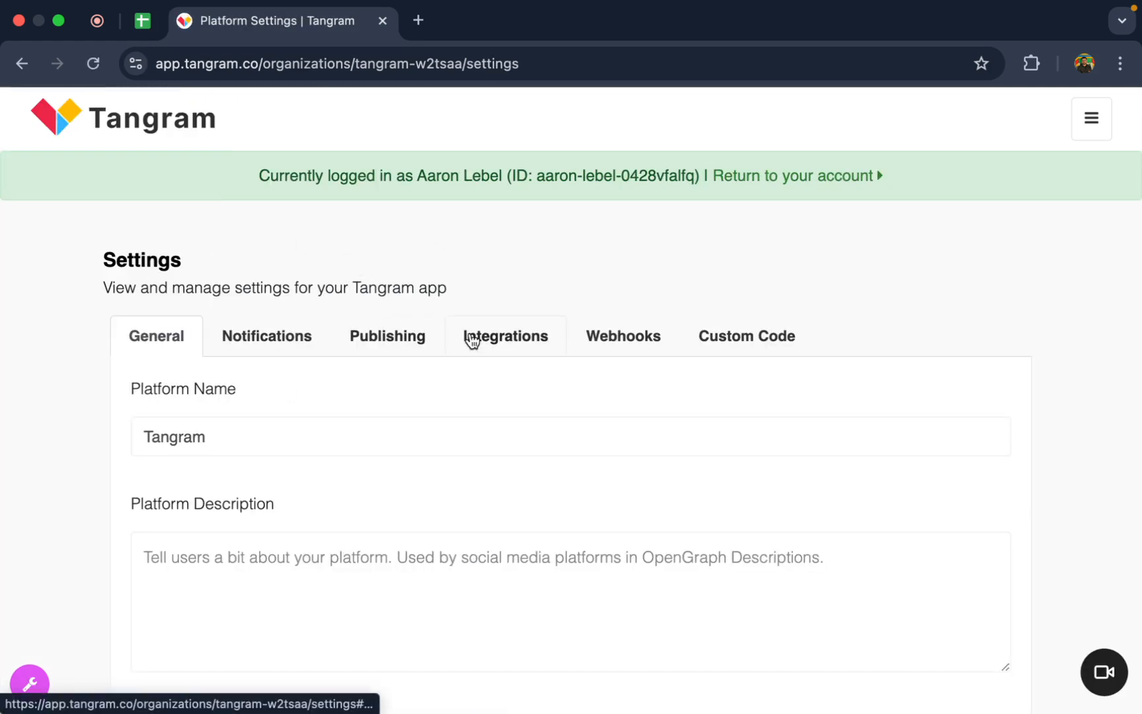
scroll(327, 561, down, 3)
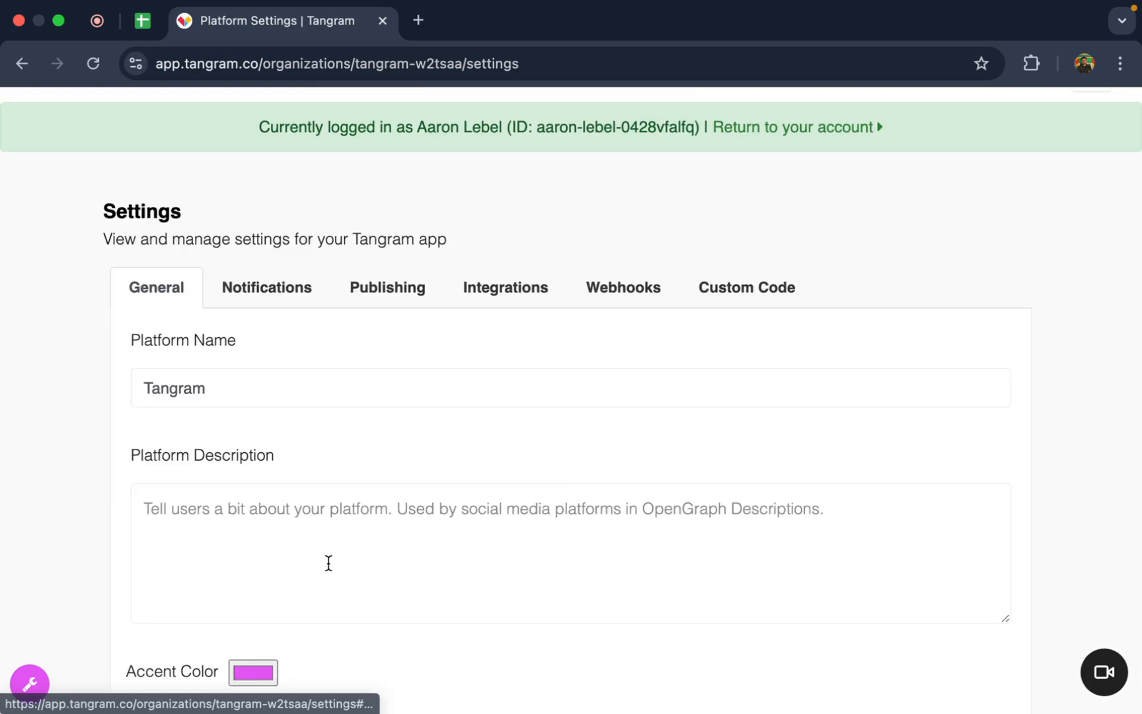
click(245, 207)
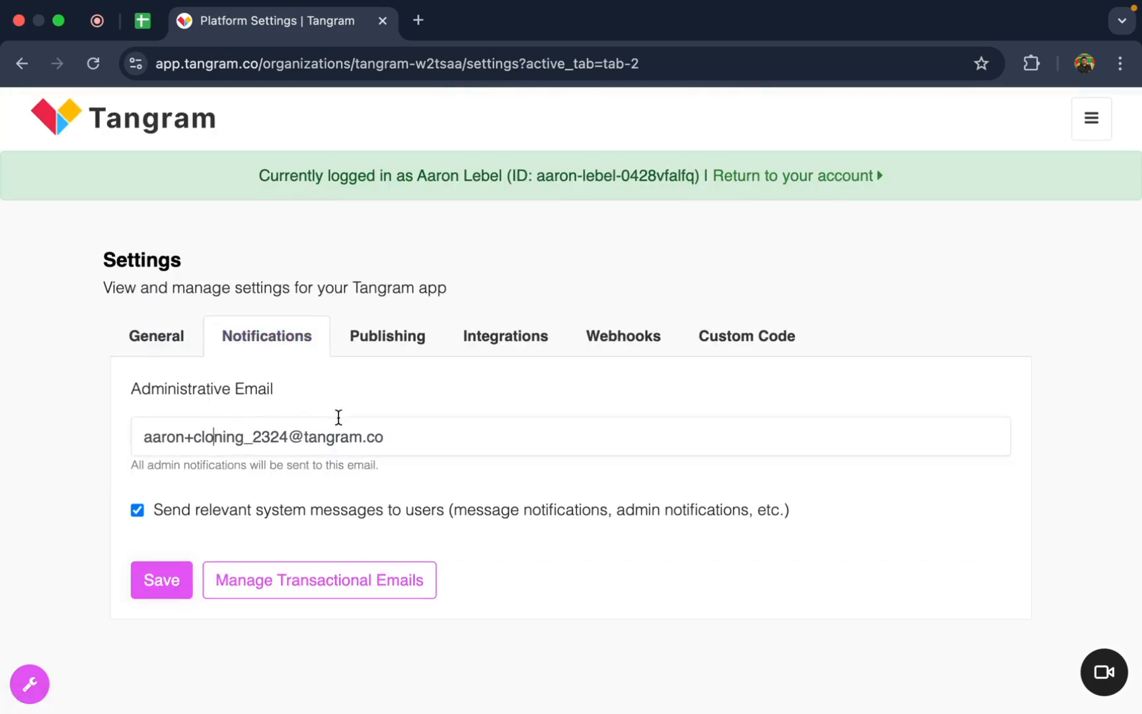
key(super+a)
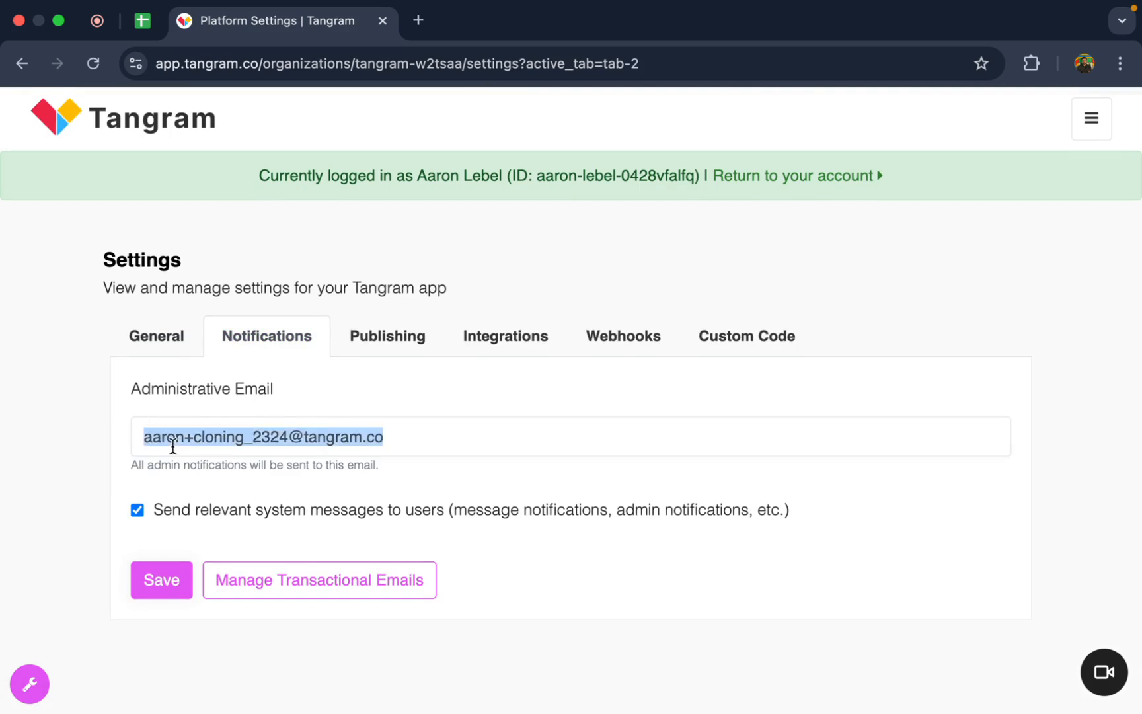
triple_click(172, 441)
double_click(230, 453)
key(super+a)
text(a)
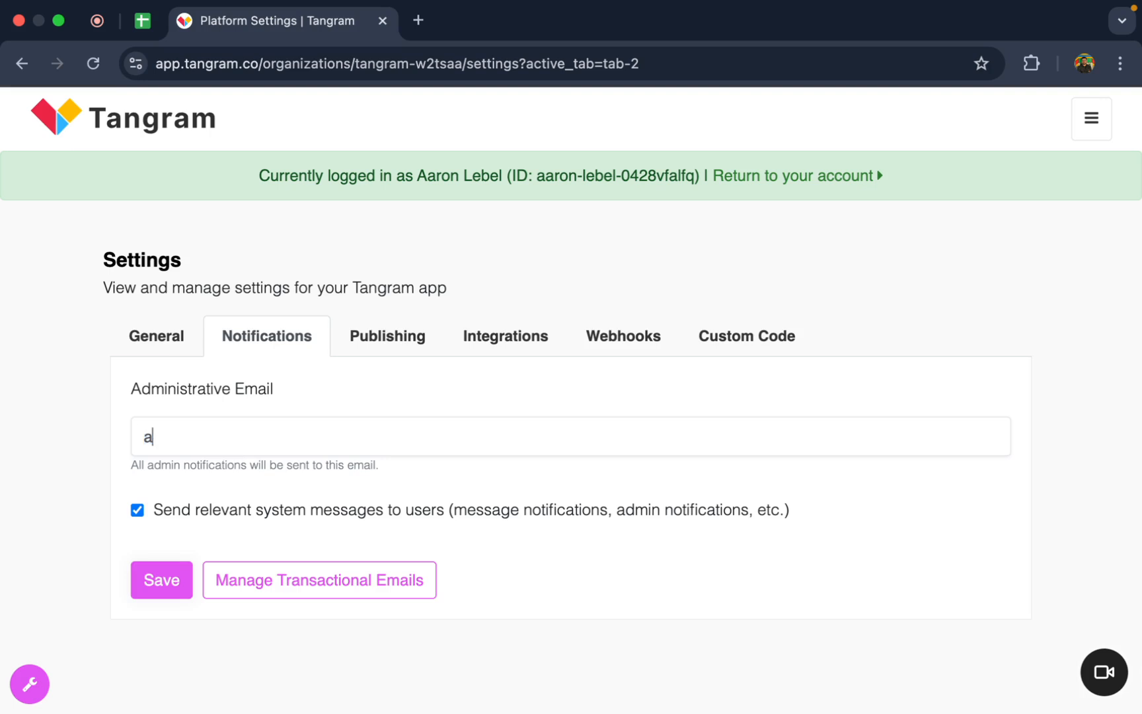
key(BackSpace)
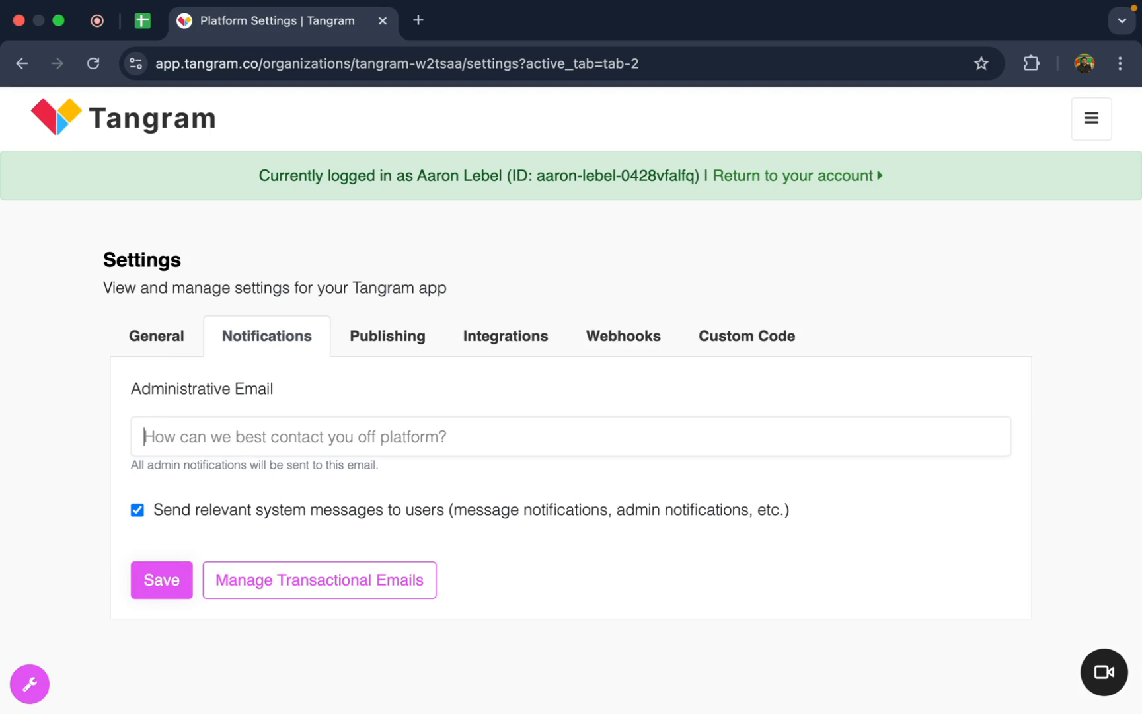
key(super+z)
text(z)
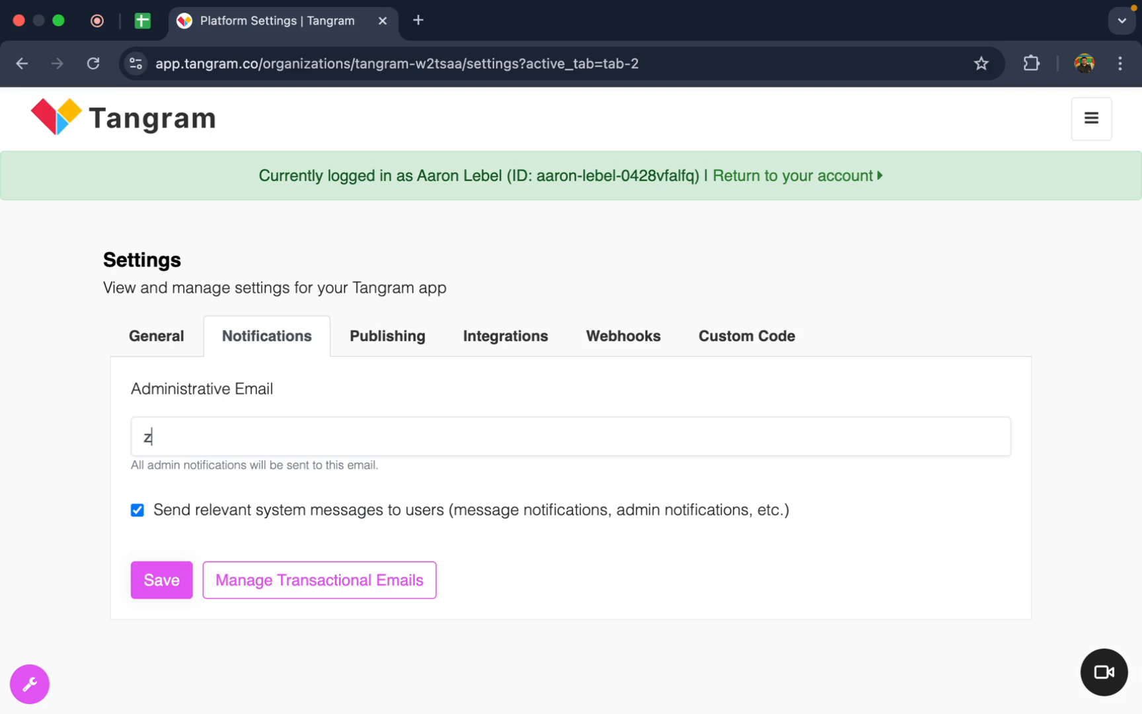
key(super+z)
key(super+z)
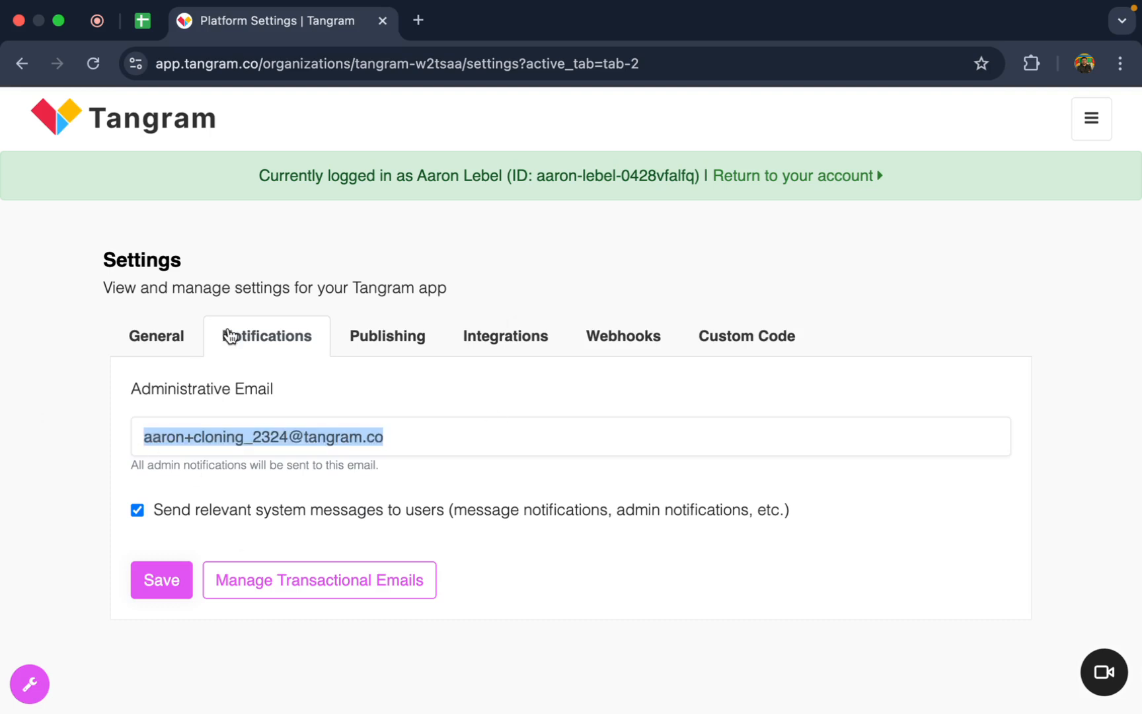
click(99, 446)
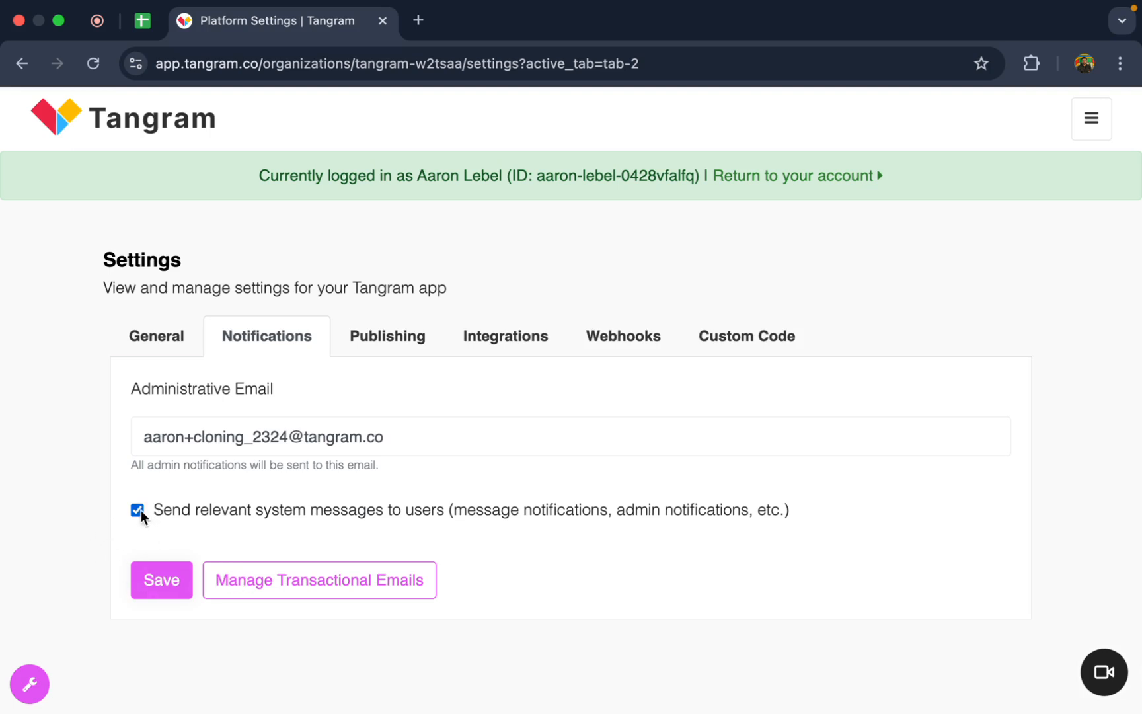
Step: Open the transactional email for the admin new transaction notification for Listings and review its subject and body
click(273, 582)
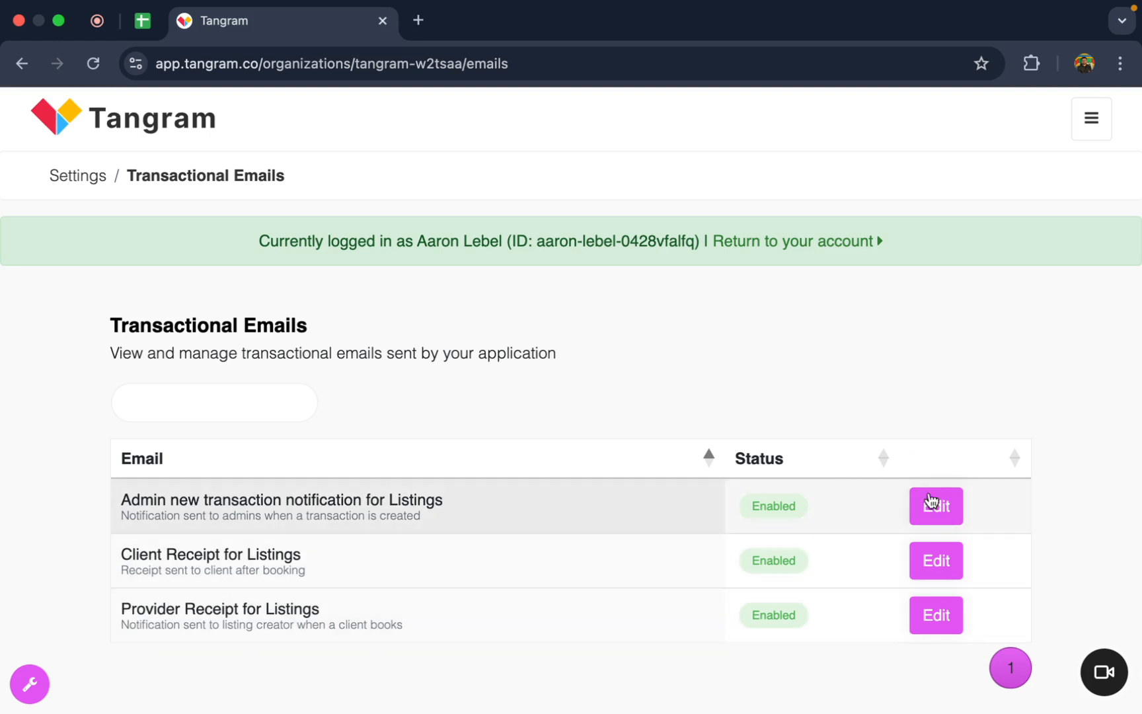
click(933, 503)
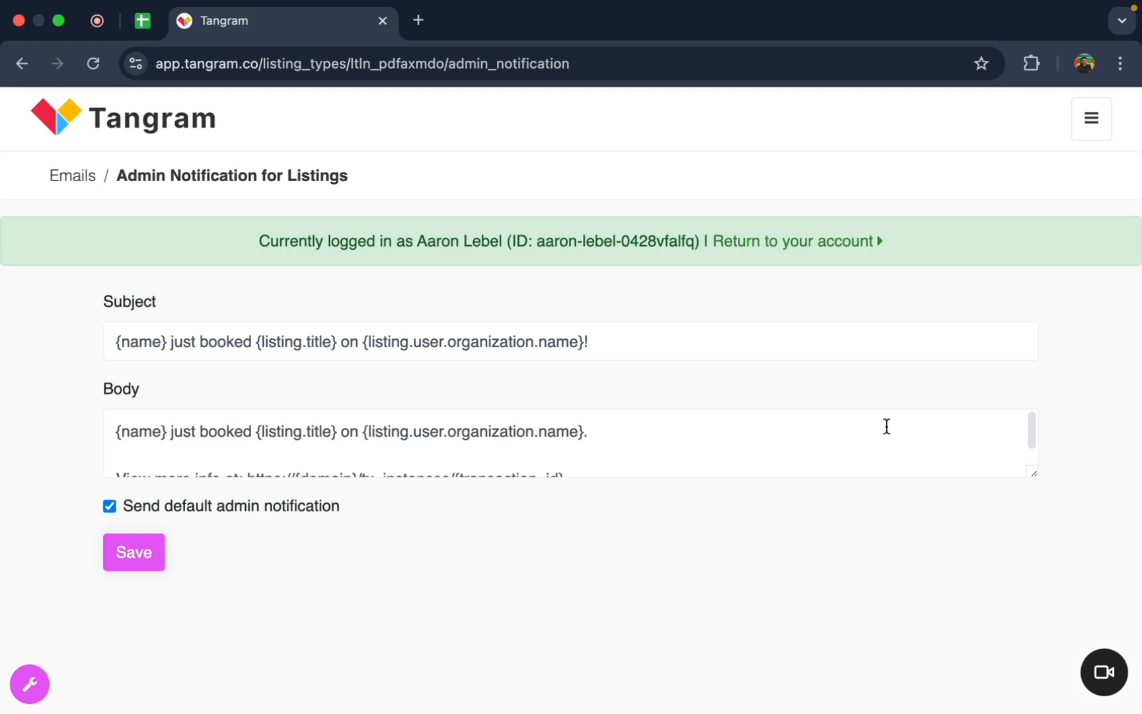
scroll(181, 436, down, 1)
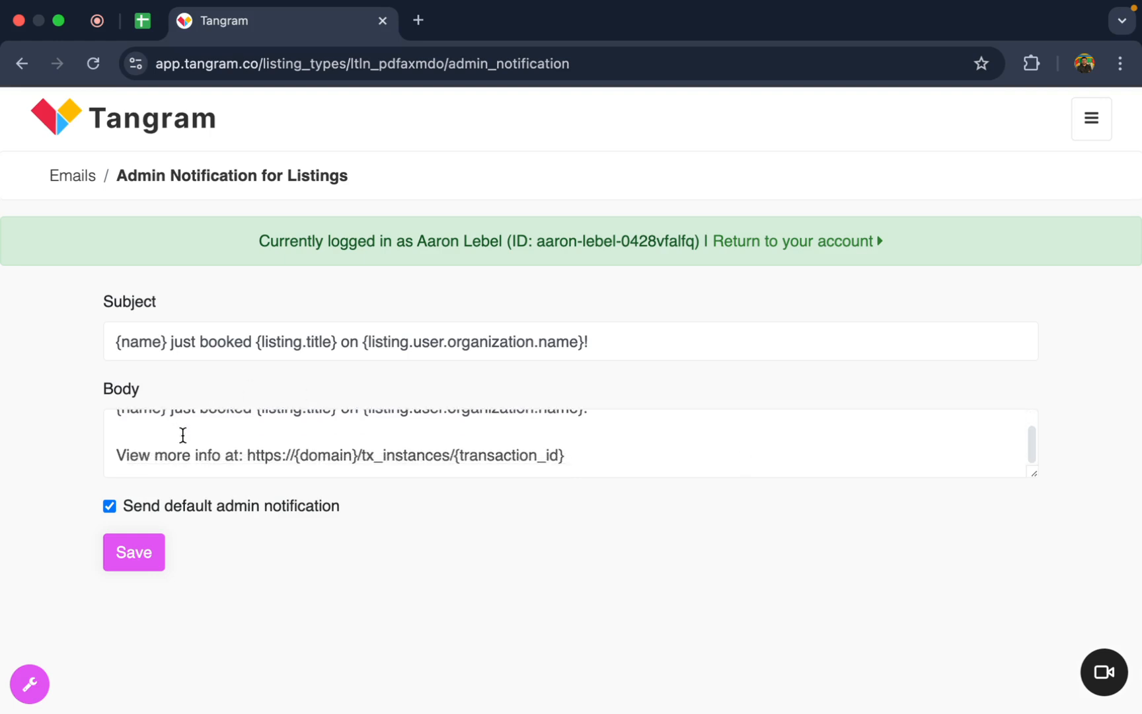
scroll(182, 434, up, 1)
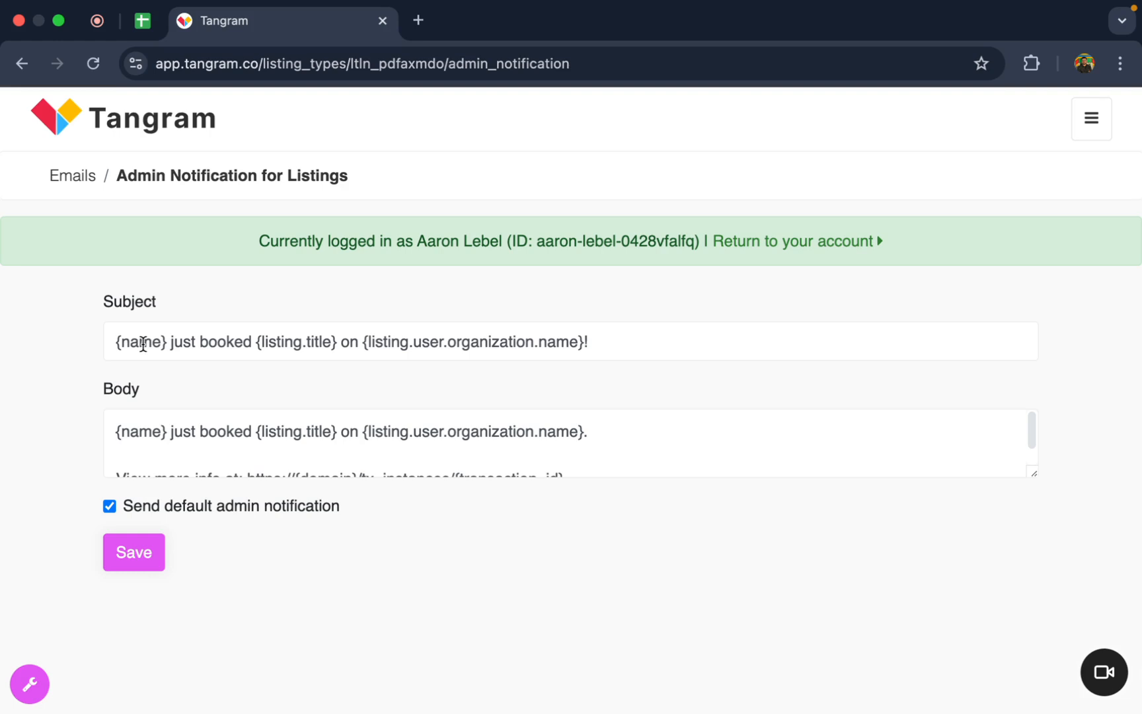
scroll(207, 426, down, 2)
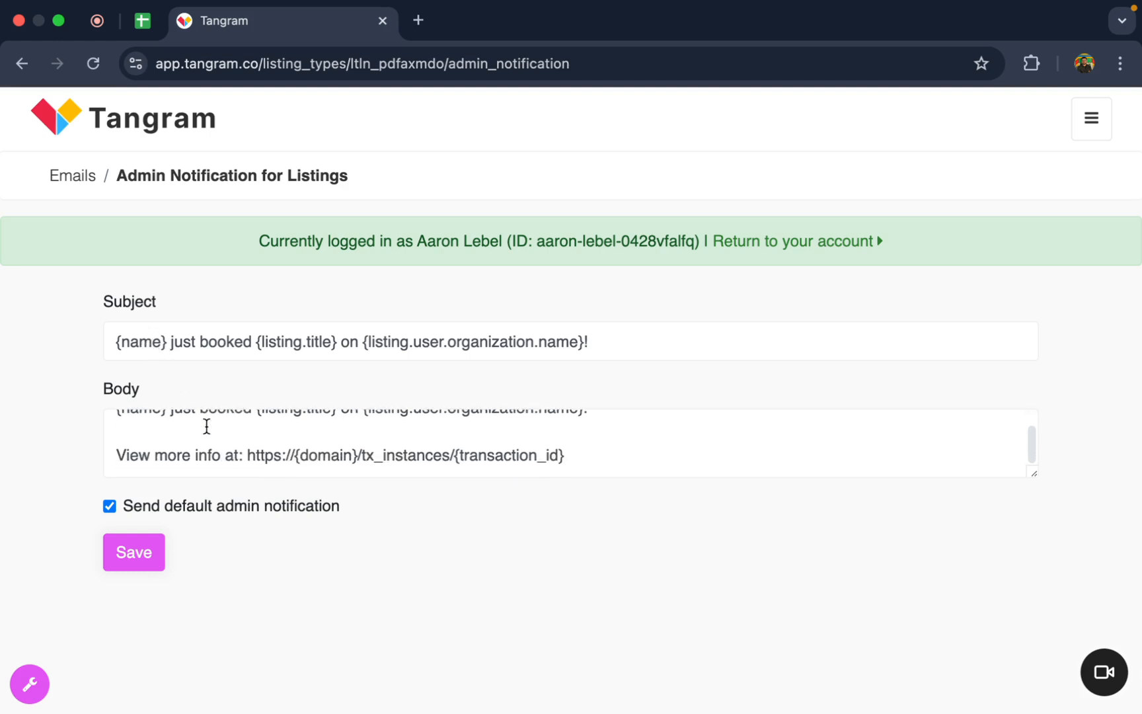
scroll(187, 420, up, 2)
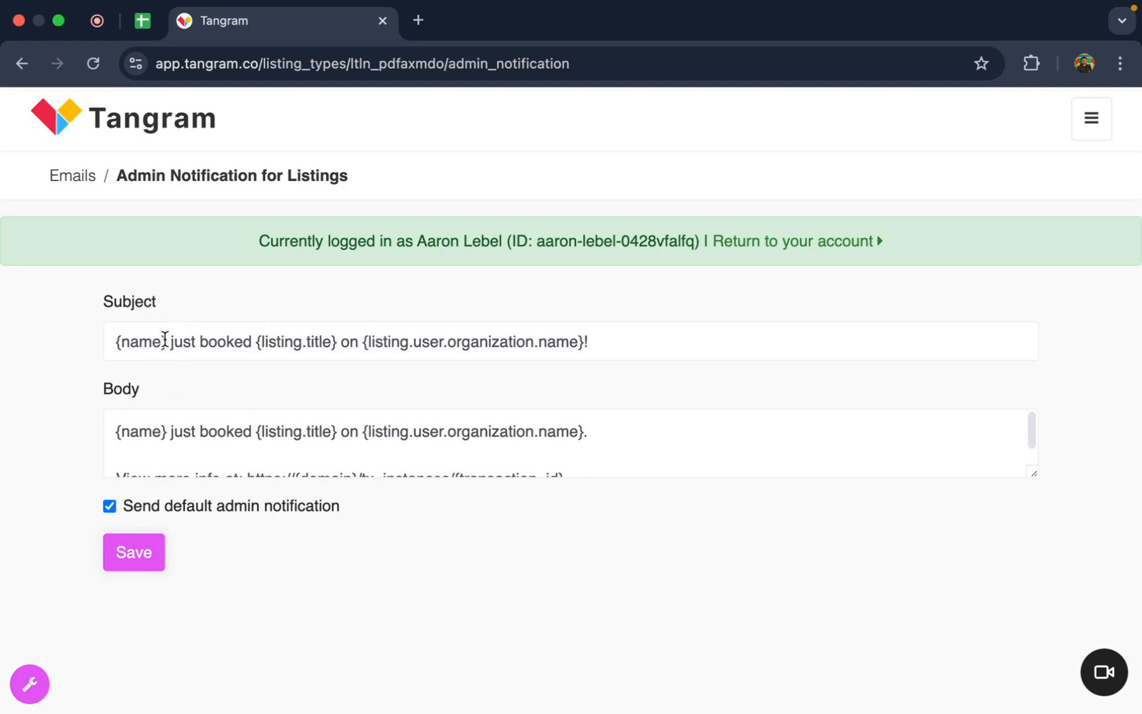
Step: Inspect the {name} placeholder in the subject and show the variables available for the email body
drag(167, 340, 76, 341)
click(253, 345)
click(15, 373)
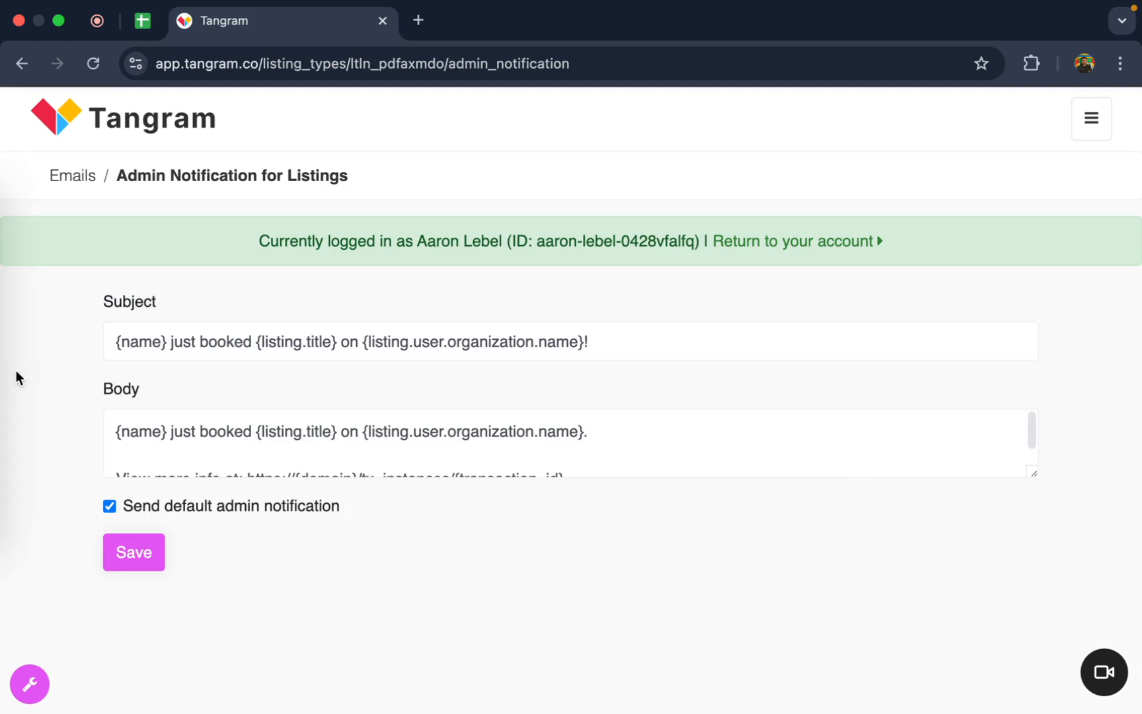
click(327, 335)
click(653, 470)
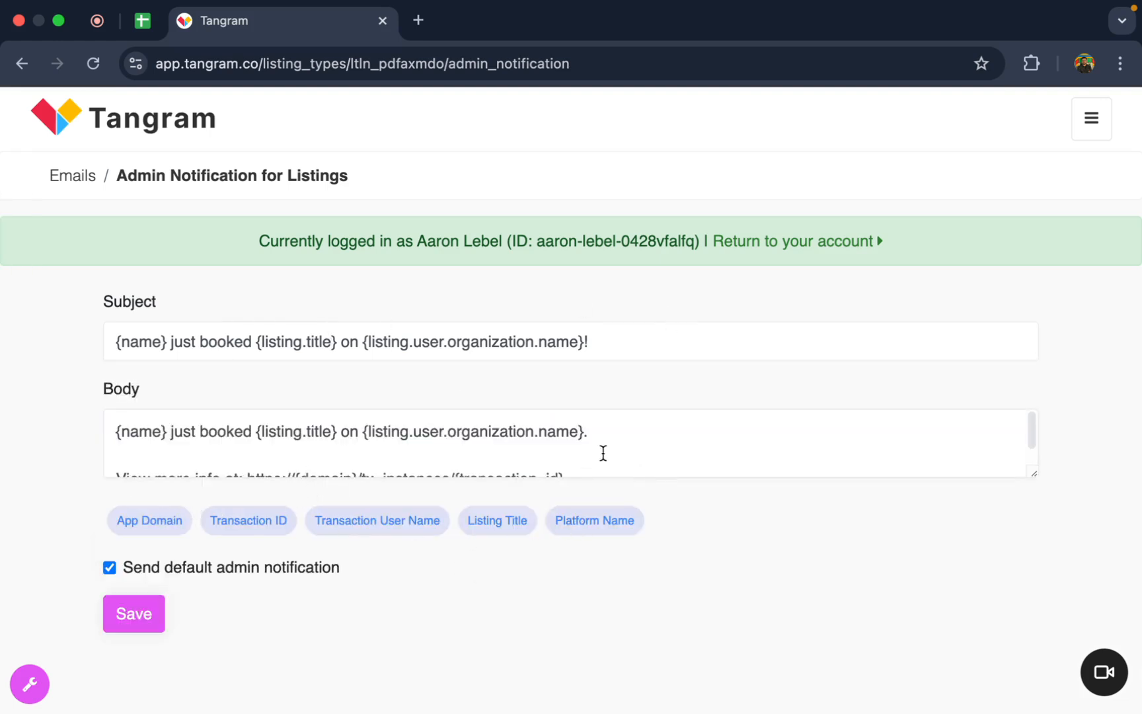
Step: Try inserting the Platform Name variable after the first sentence of the email body, and delete it again
click(619, 437)
click(590, 524)
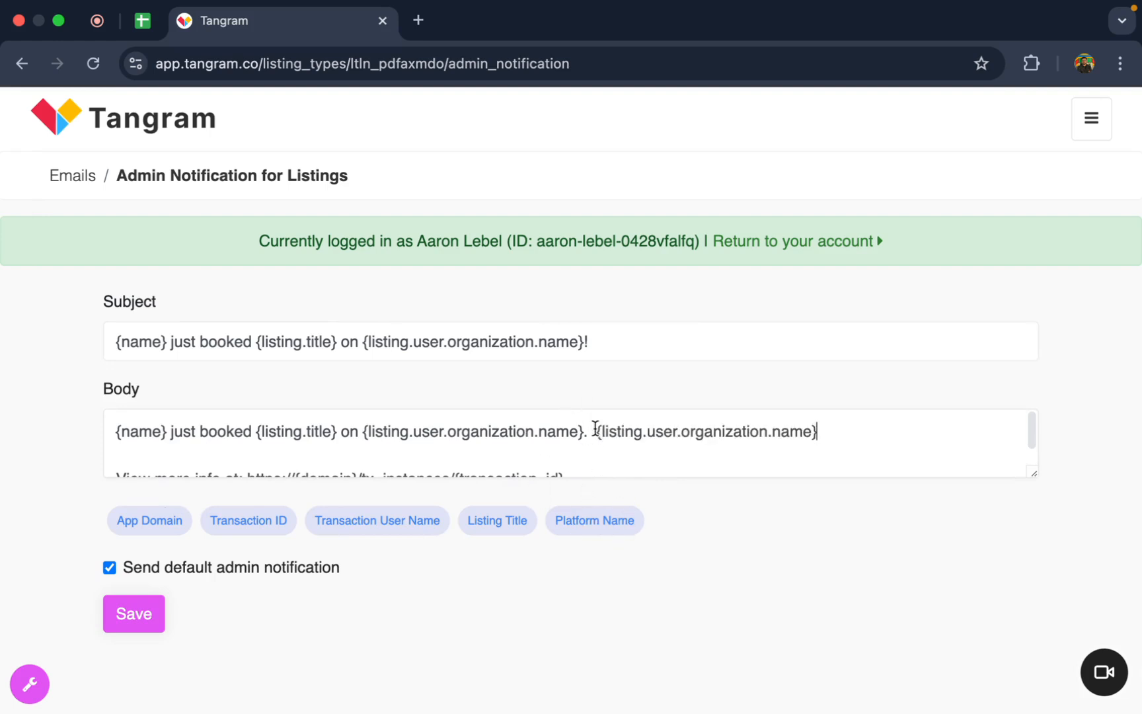
drag(595, 433, 1042, 439)
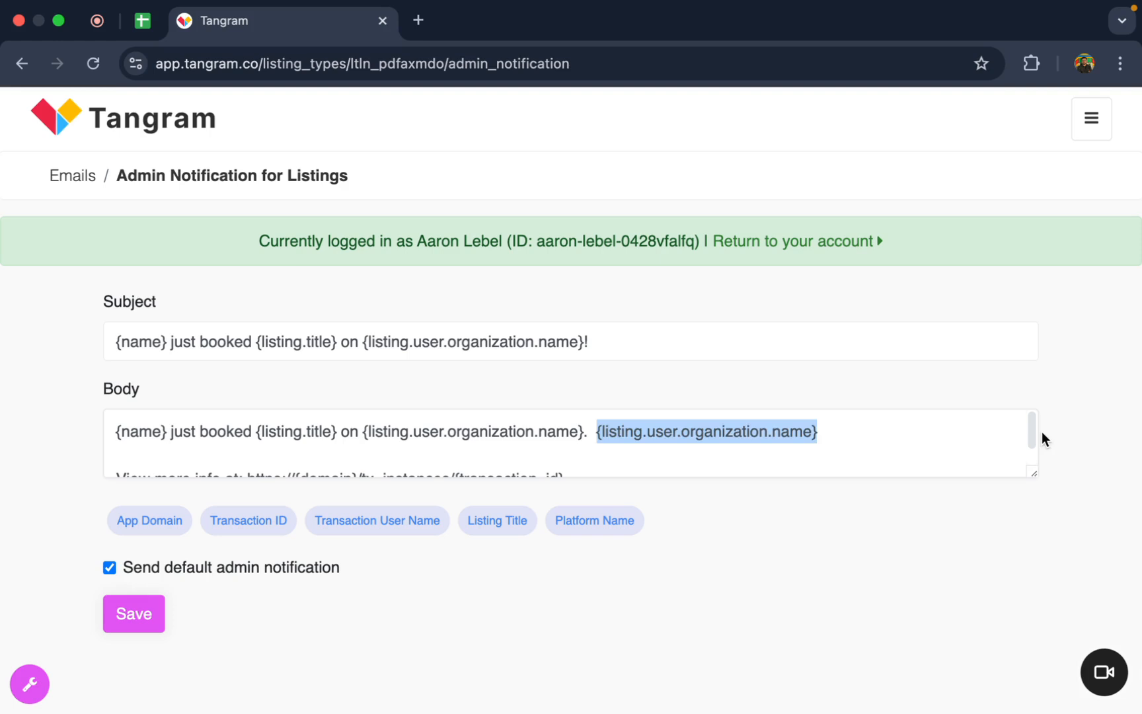
key(BackSpace)
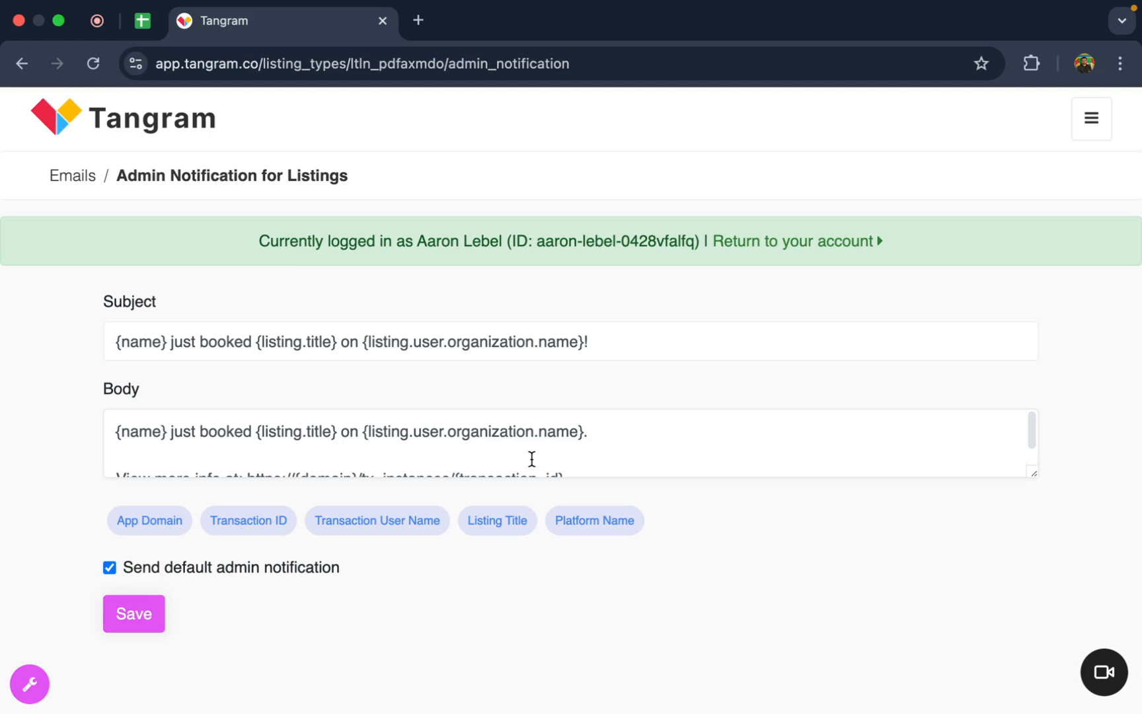
scroll(532, 458, down, 1)
scroll(532, 458, up, 1)
scroll(531, 458, down, 1)
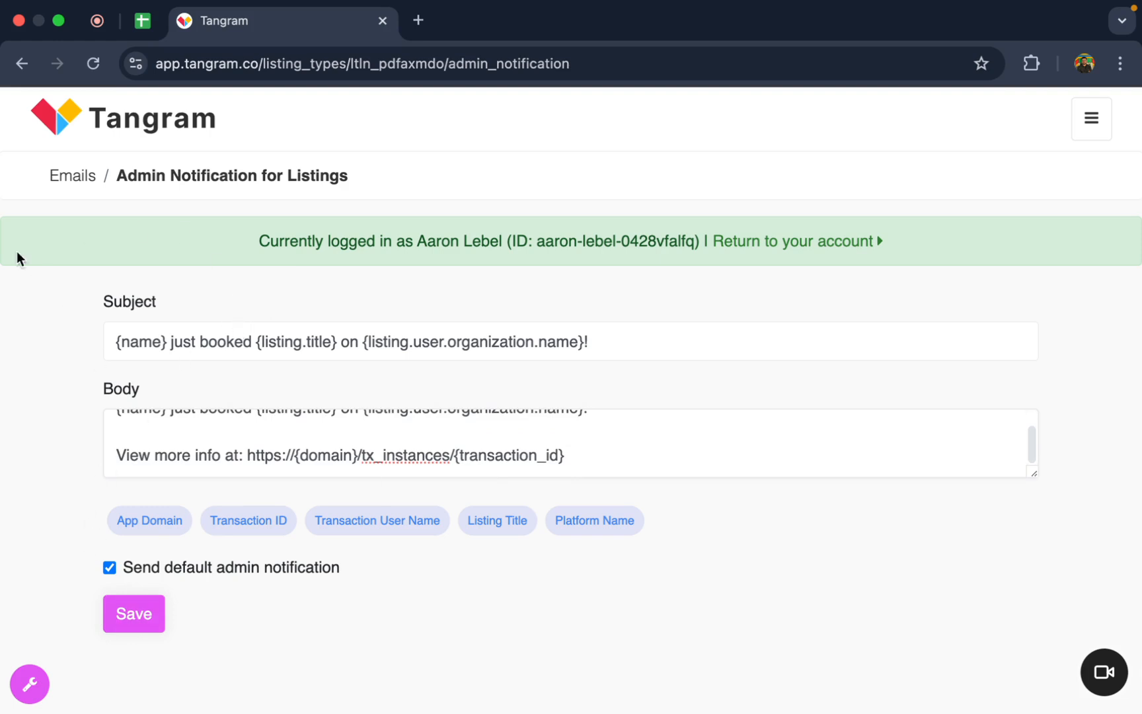
Step: Leave the admin notification template and open the webhook settings of the platform
click(73, 176)
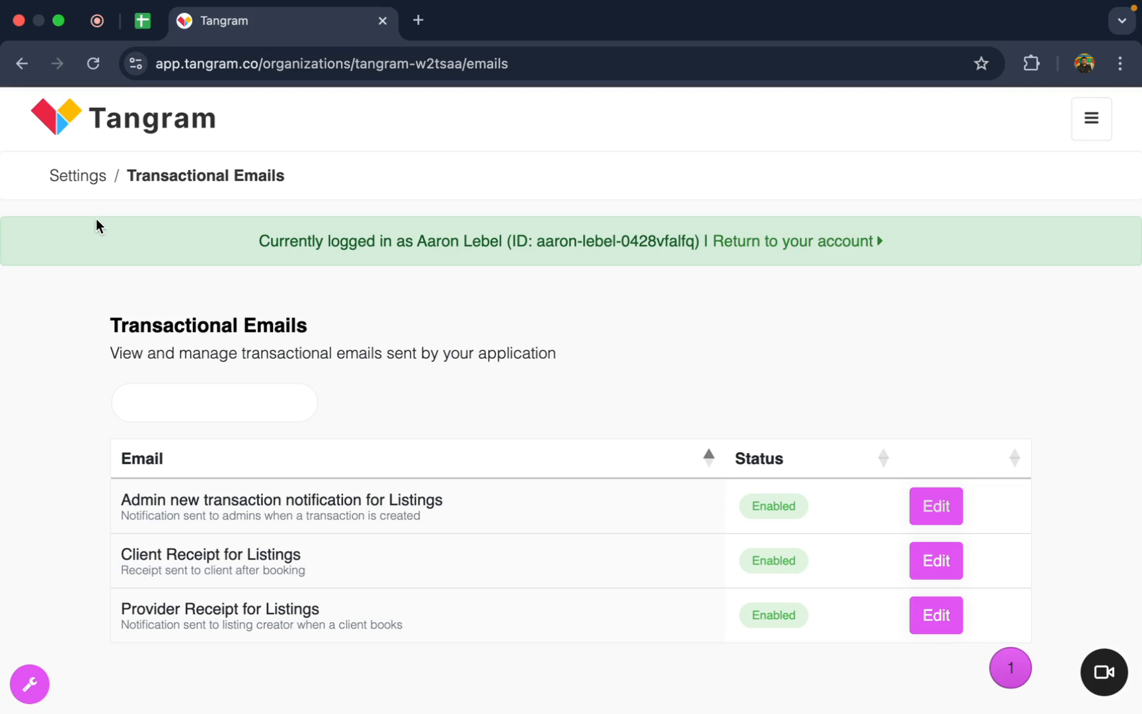
click(31, 689)
click(87, 283)
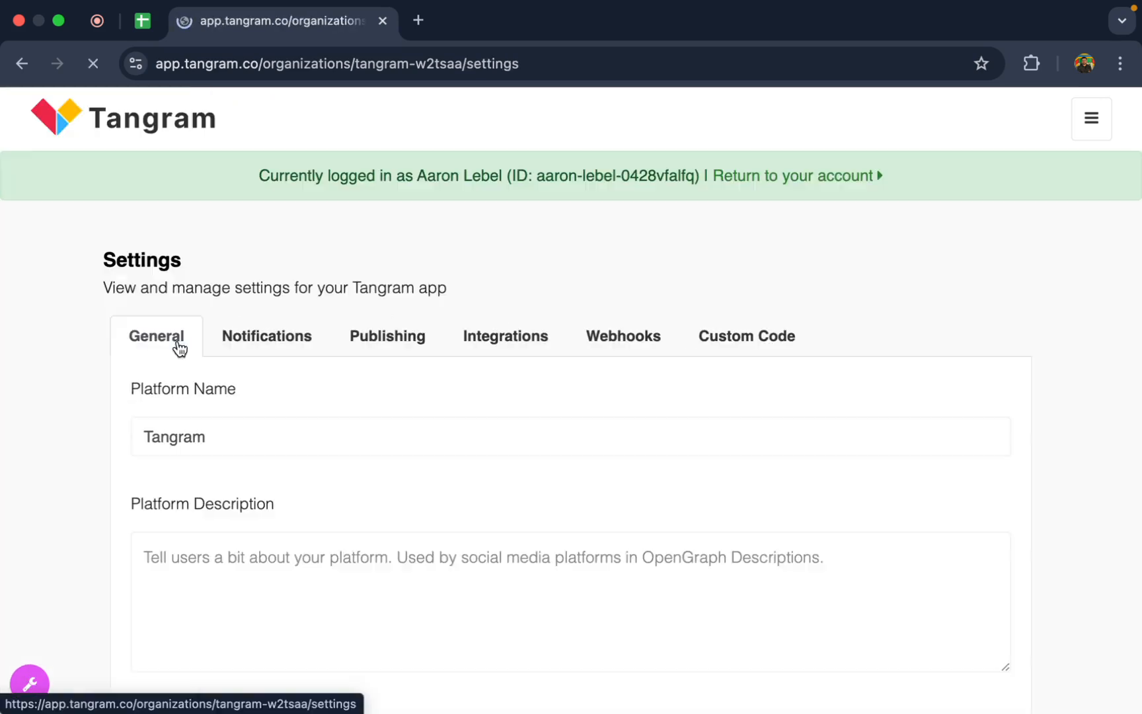
click(609, 340)
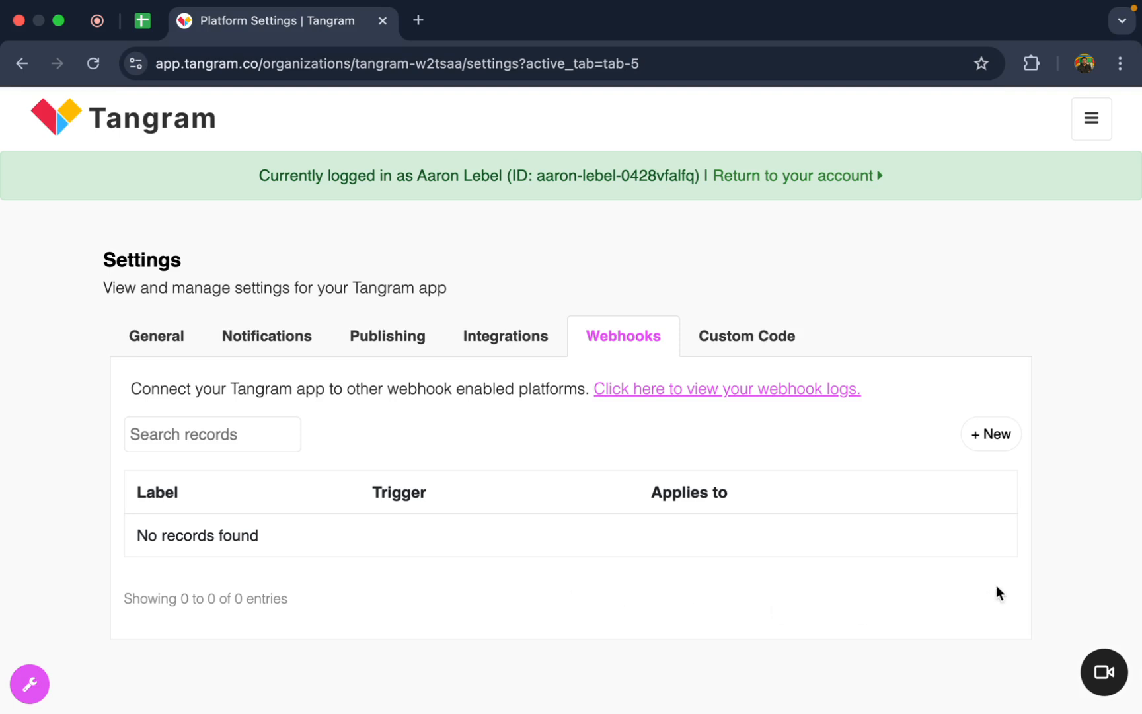
Step: Start a new webhook triggered for Transactions and label it "Transaction created"
click(991, 434)
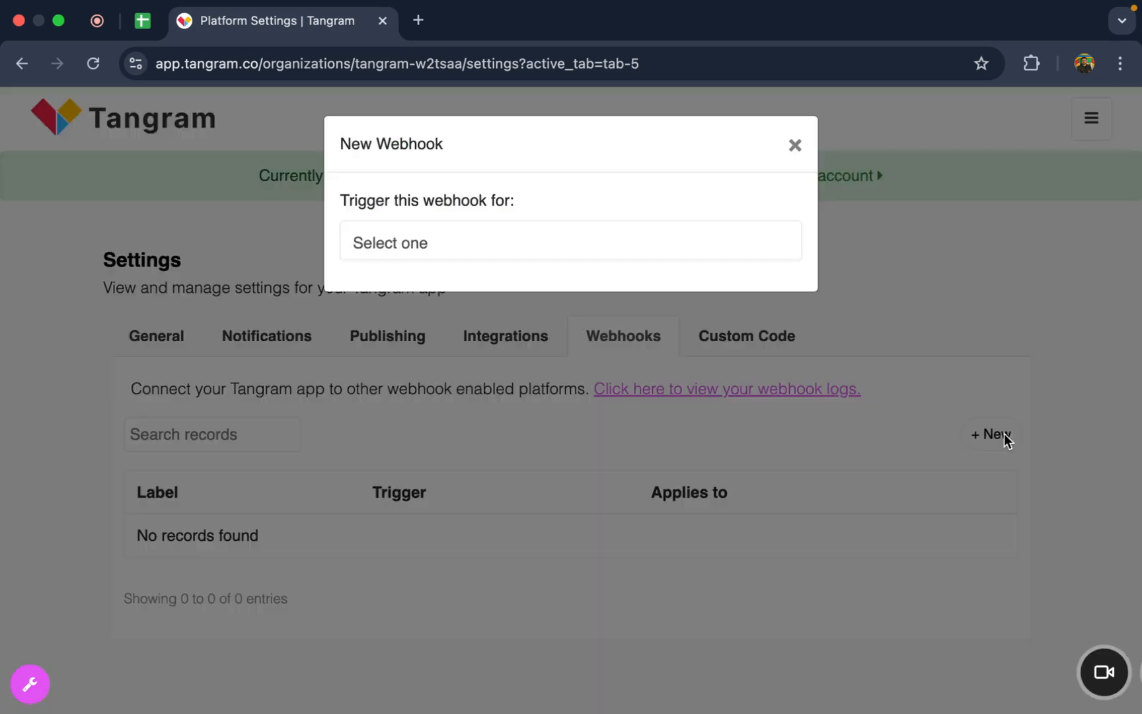
click(789, 240)
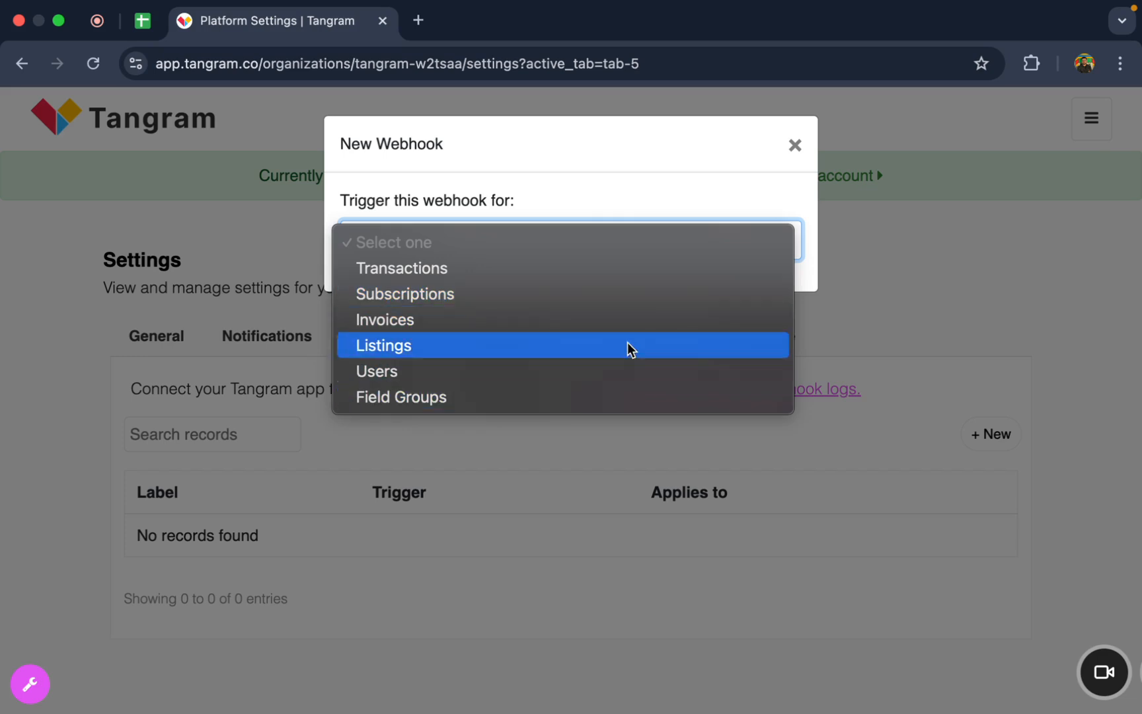
click(636, 269)
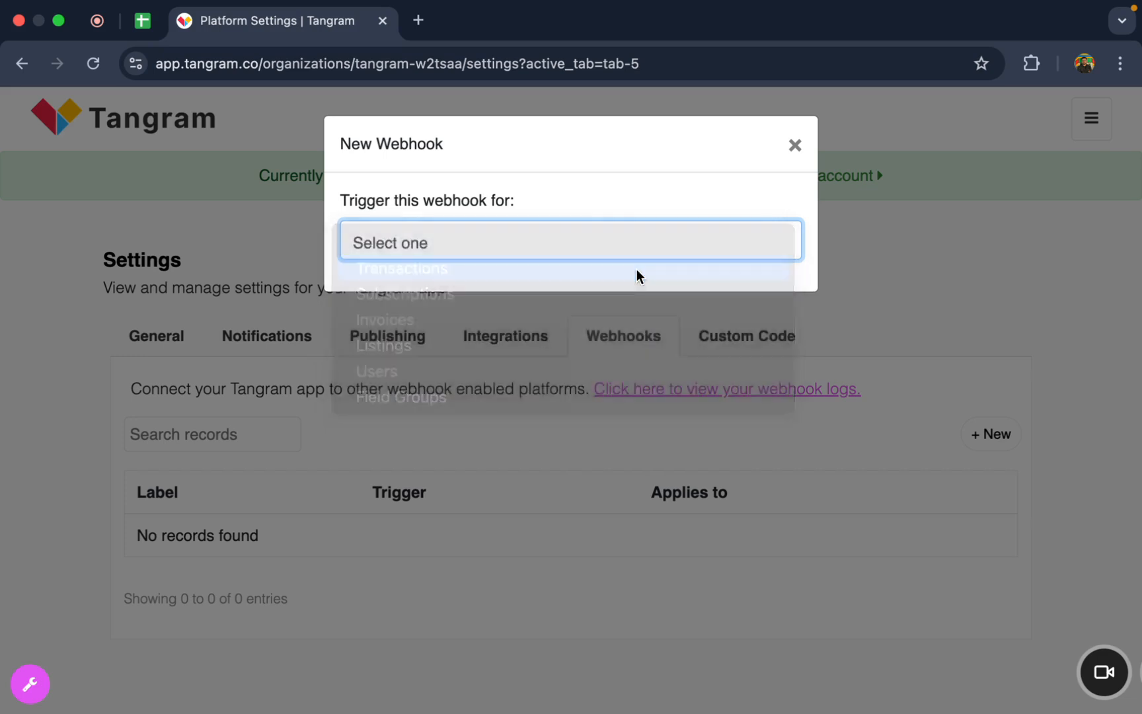
click(609, 328)
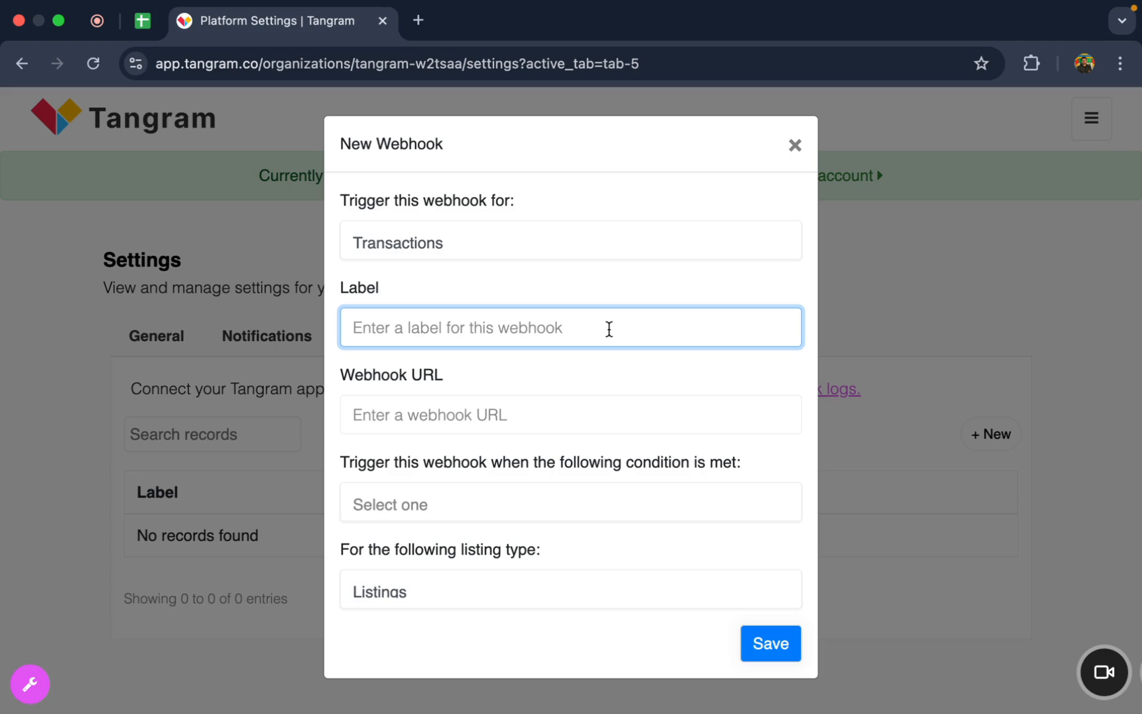
text(Transaction cr)
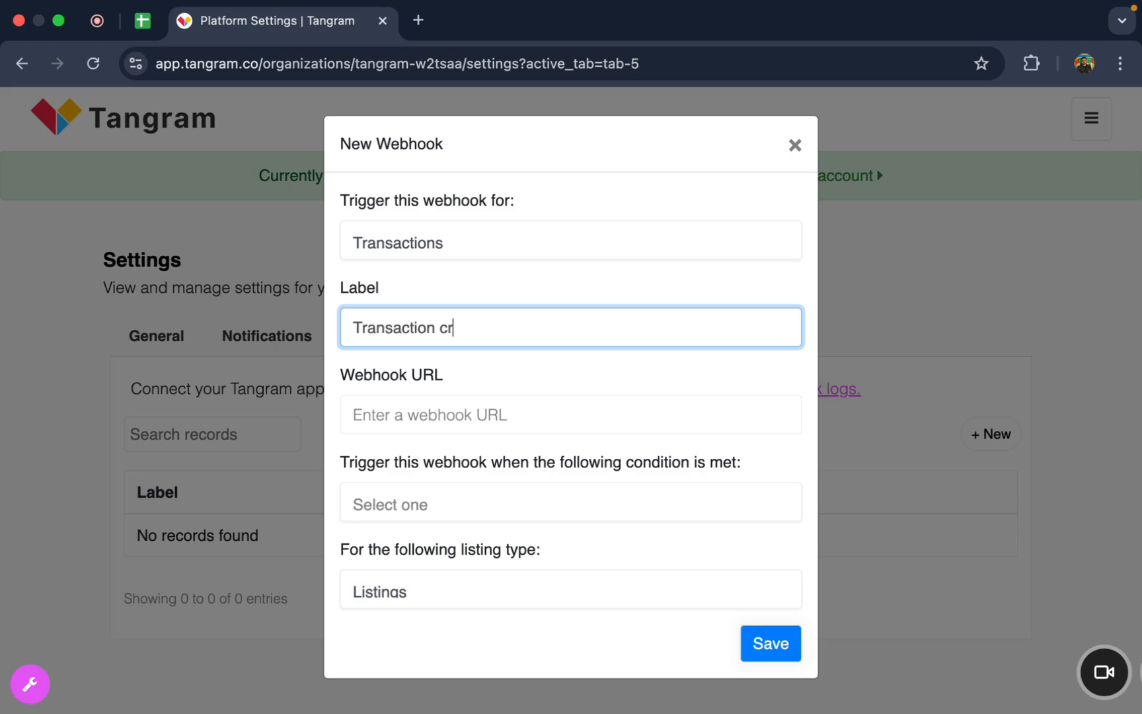
text(eated)
Step: Set the webhook's trigger condition to Transaction Created and its listing type to Listings, leaving the URL empty
click(514, 433)
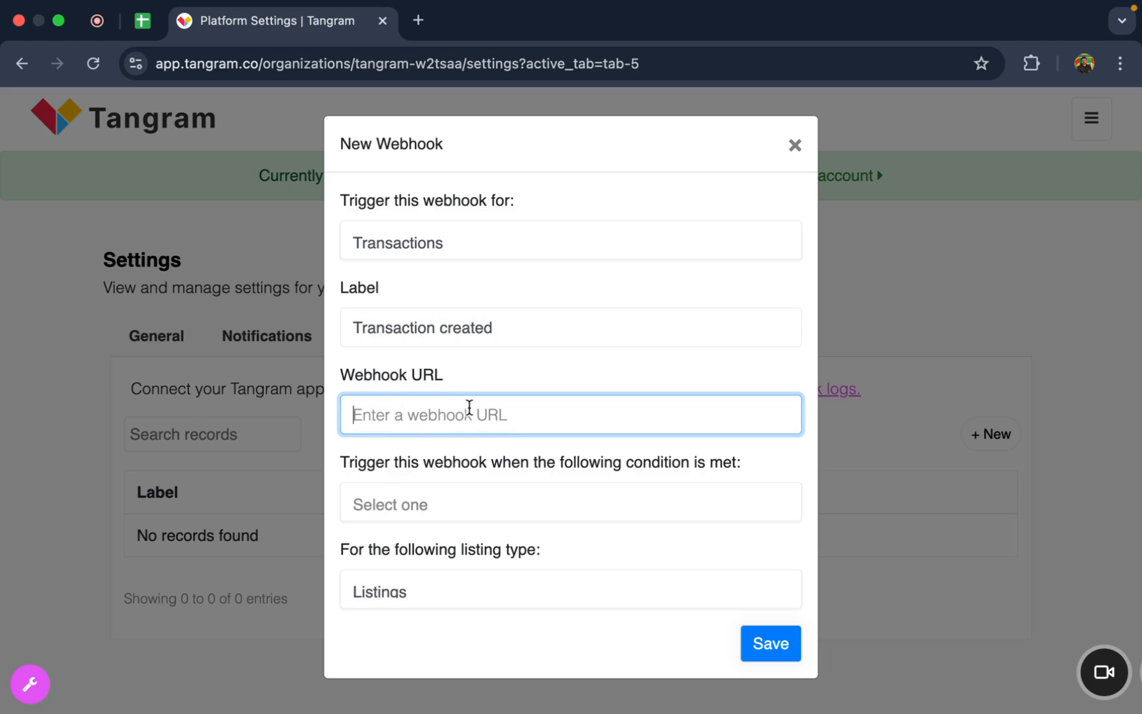
click(375, 491)
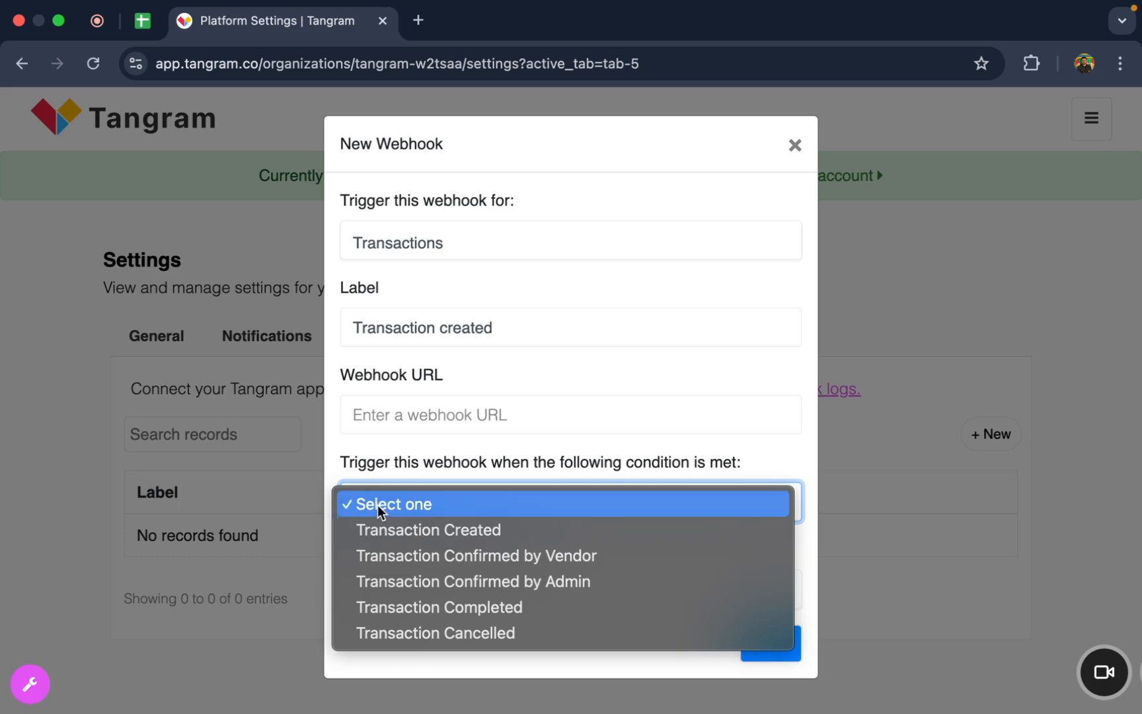
click(393, 534)
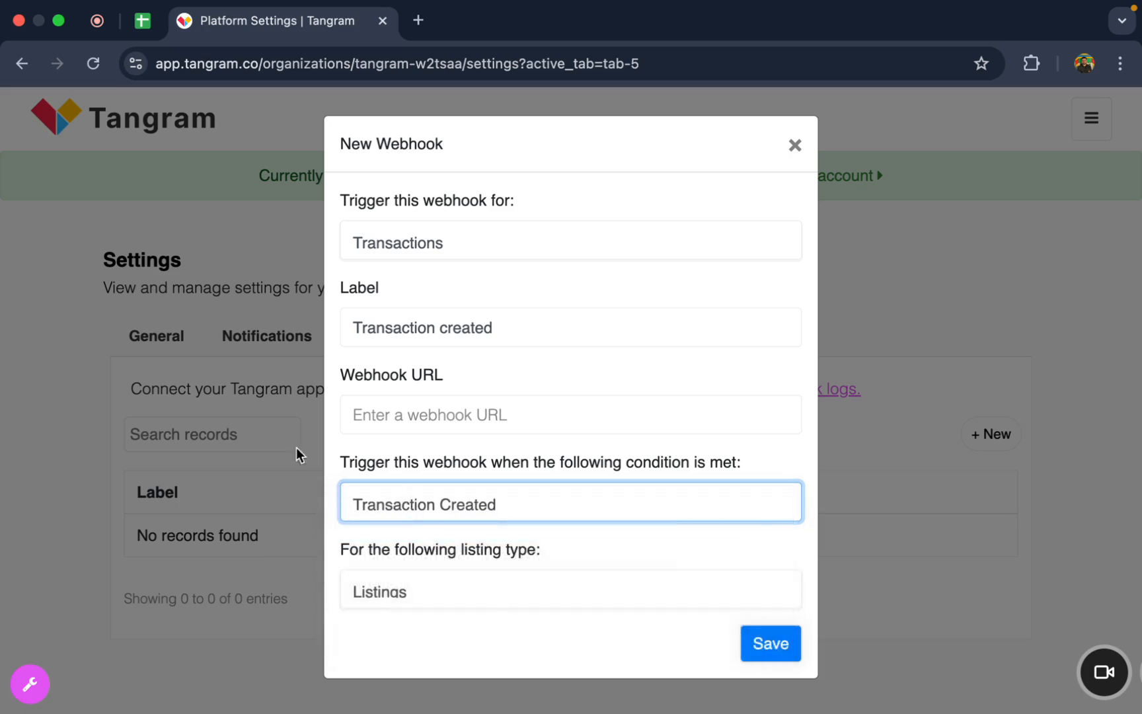
click(387, 591)
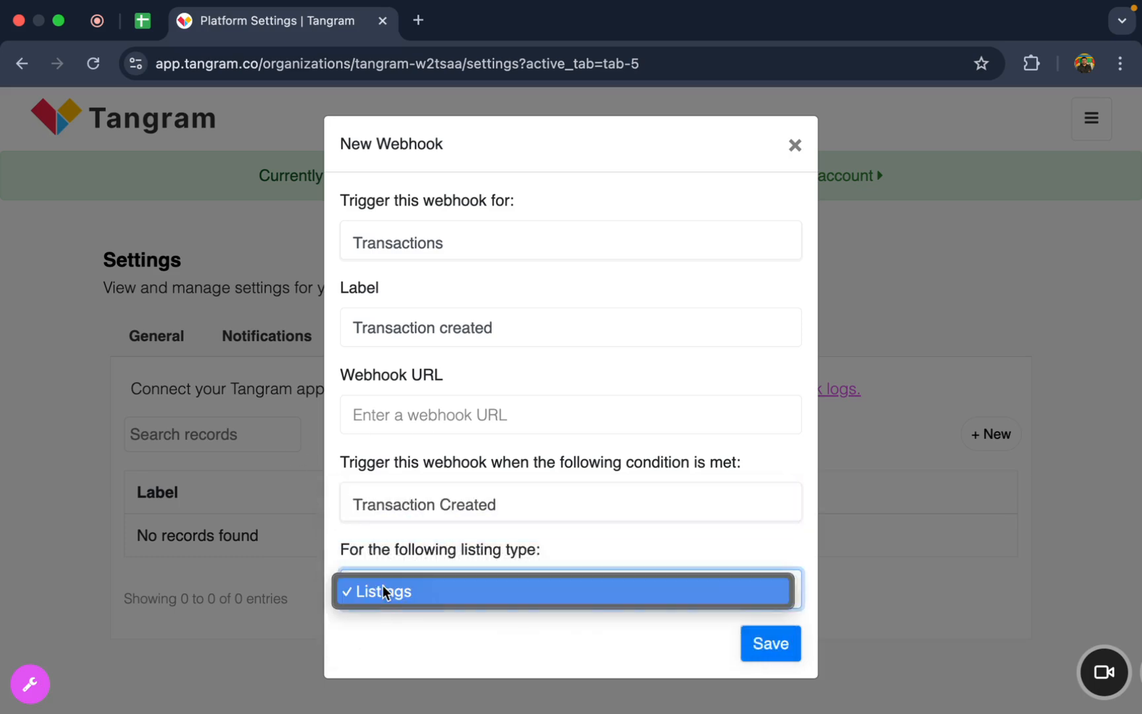
click(393, 591)
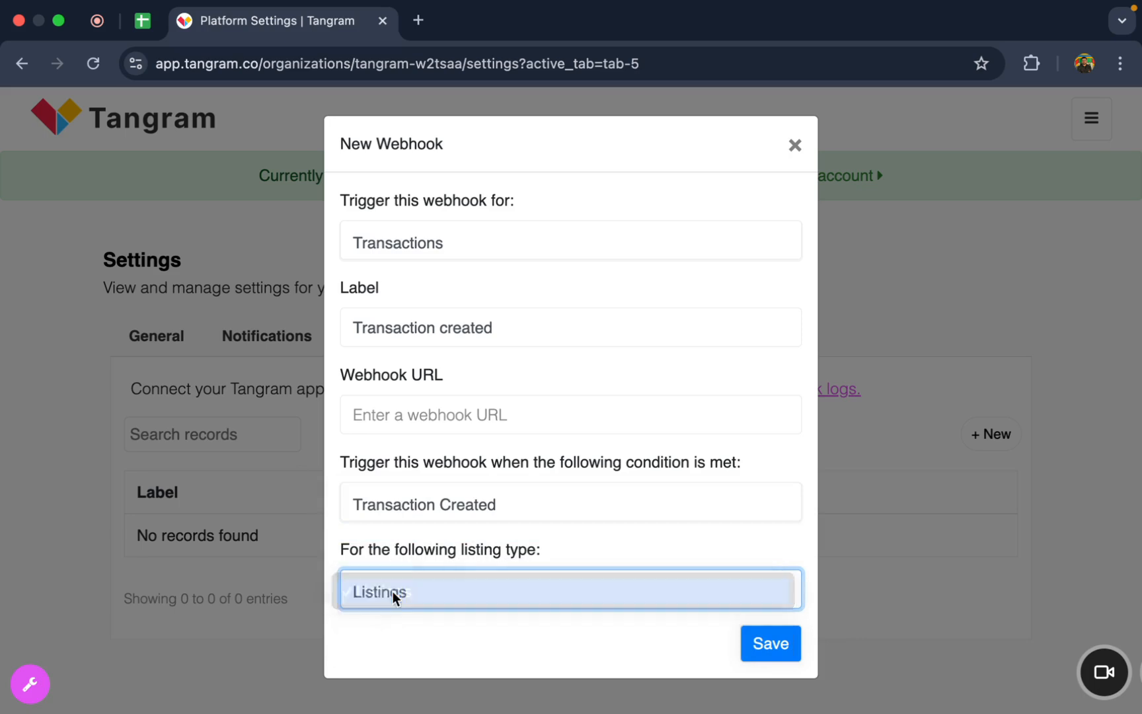
Step: Select Listings as the new webhook's listing type again and place the cursor in the empty Webhook URL field
click(437, 583)
click(430, 591)
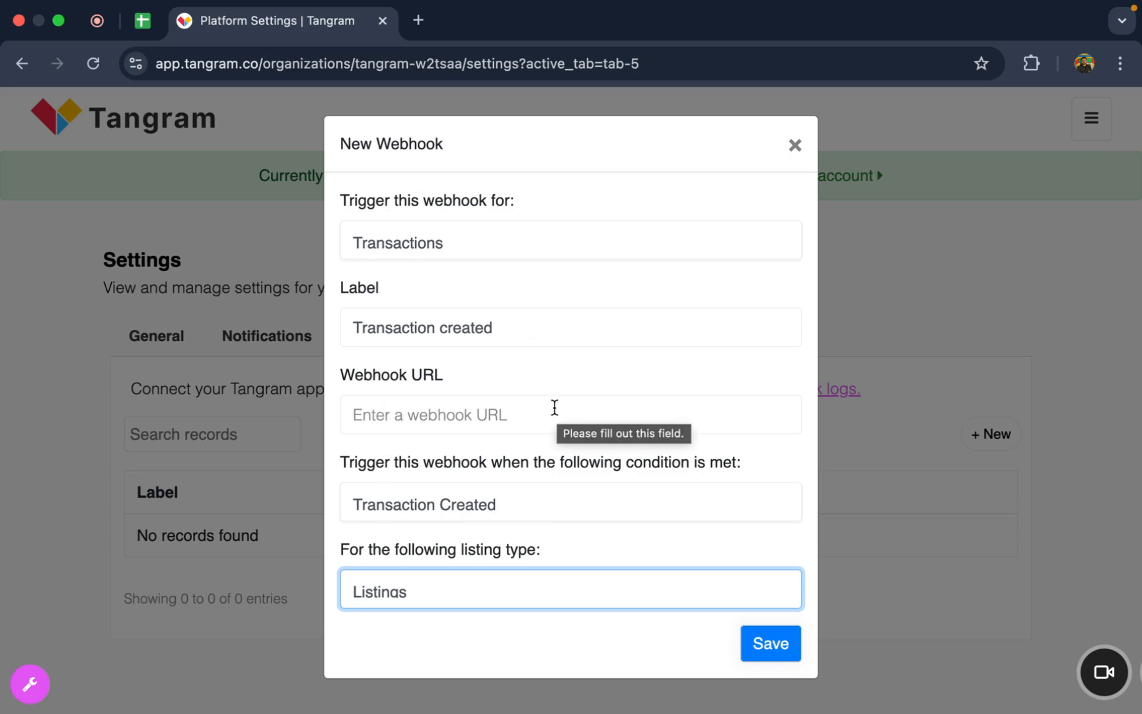
click(547, 415)
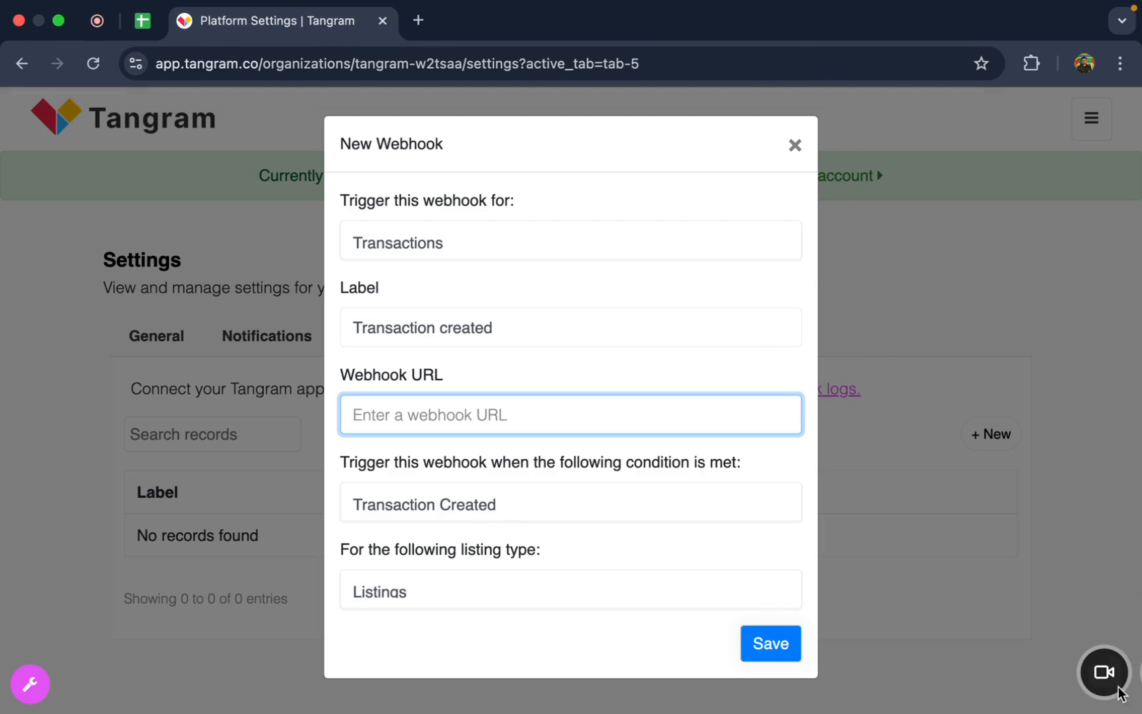
Step: Switch to Zapier and create a new Zap from the Zaps overview
drag(1117, 685, 727, 564)
click(825, 551)
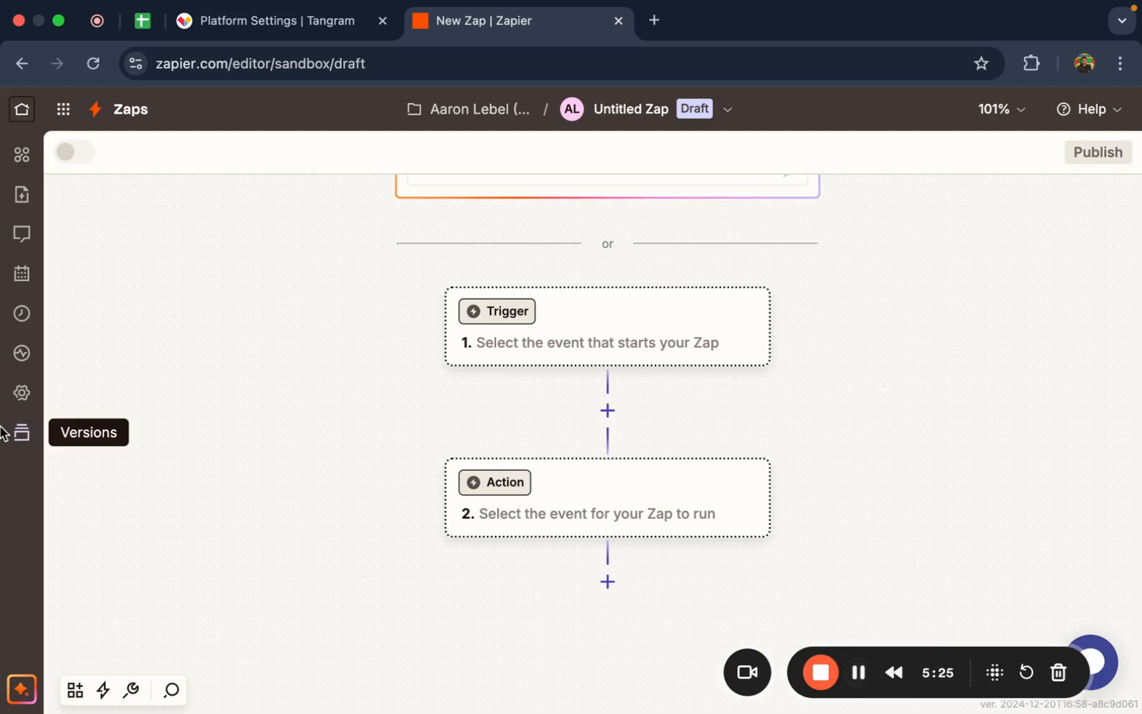
scroll(256, 392, up, 2)
scroll(257, 392, up, 3)
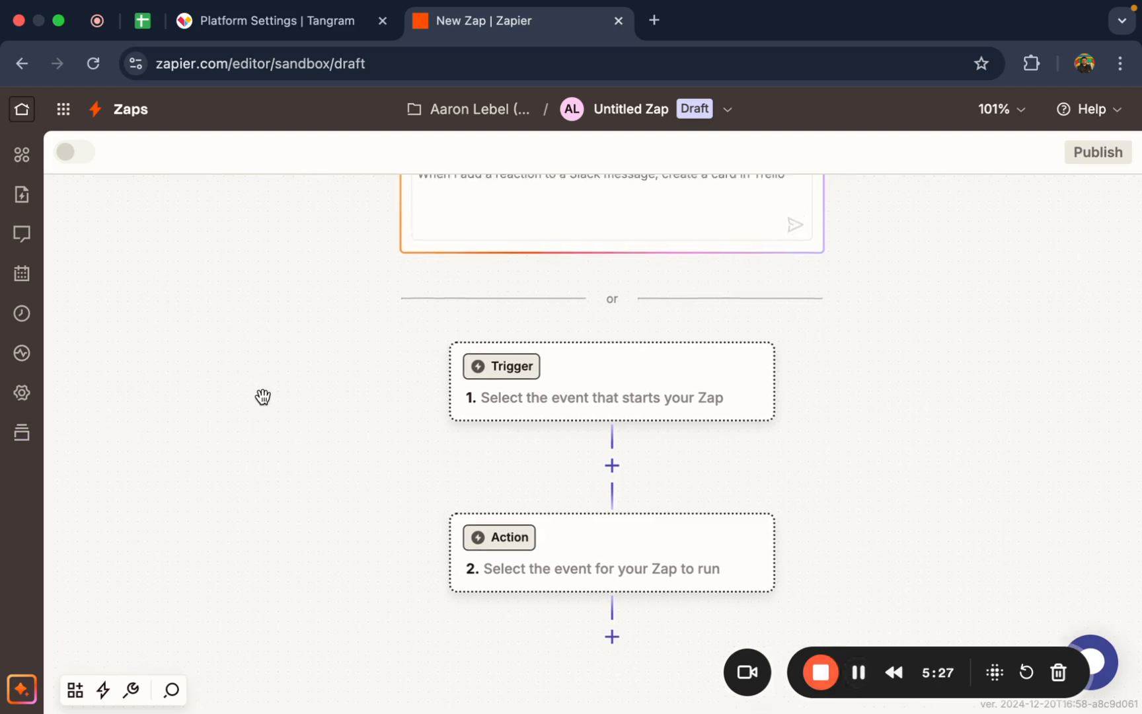
click(471, 344)
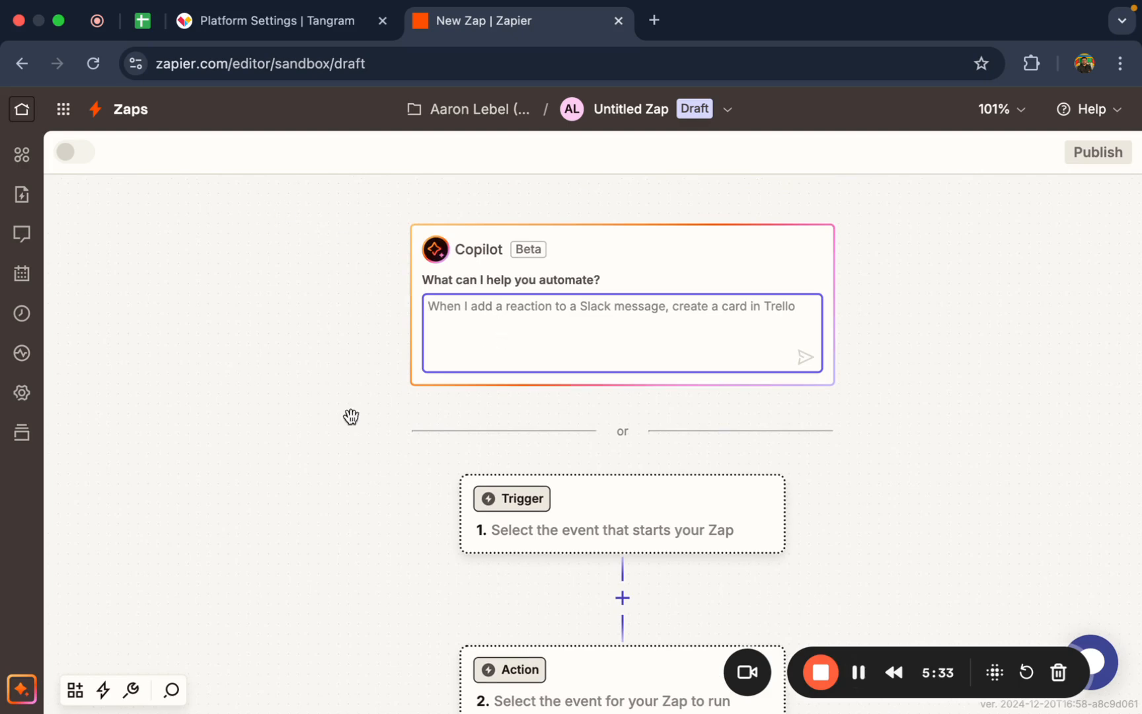
scroll(378, 296, up, 2)
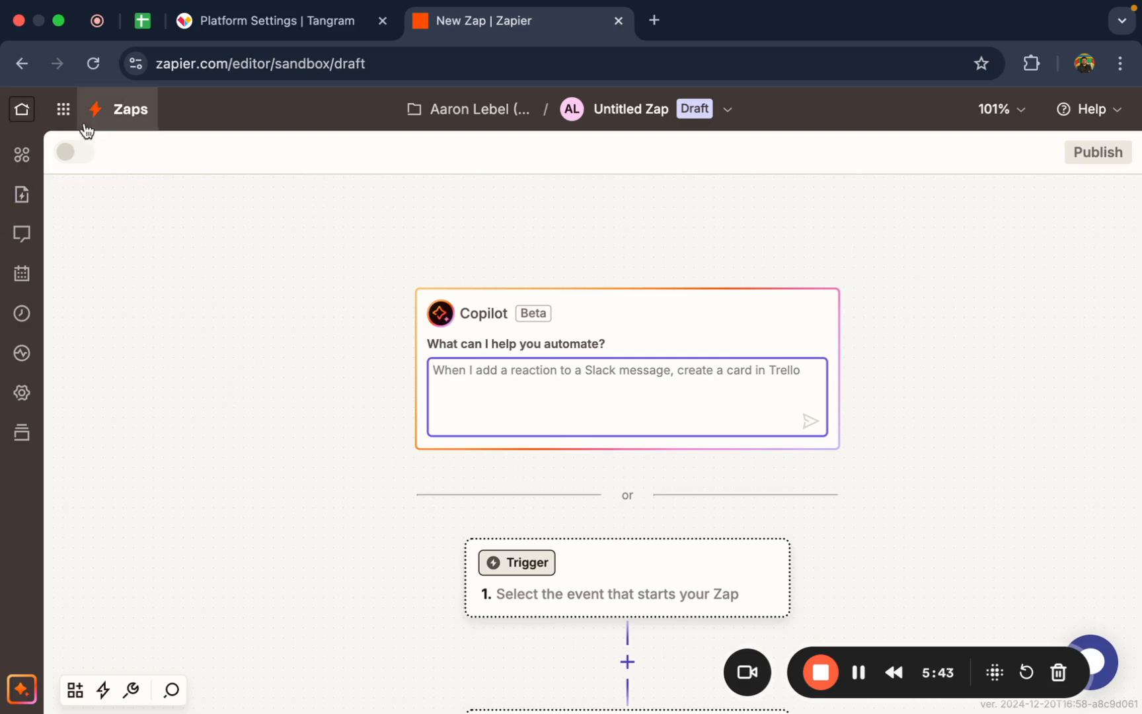
click(63, 109)
click(149, 203)
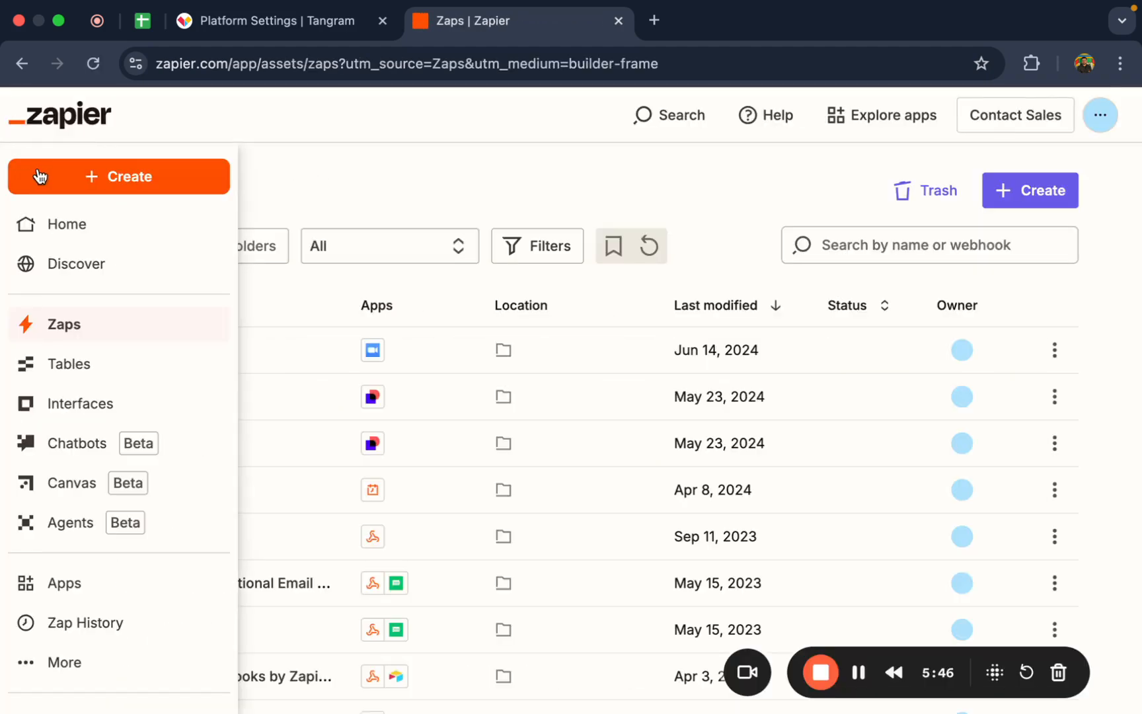
click(40, 176)
click(160, 224)
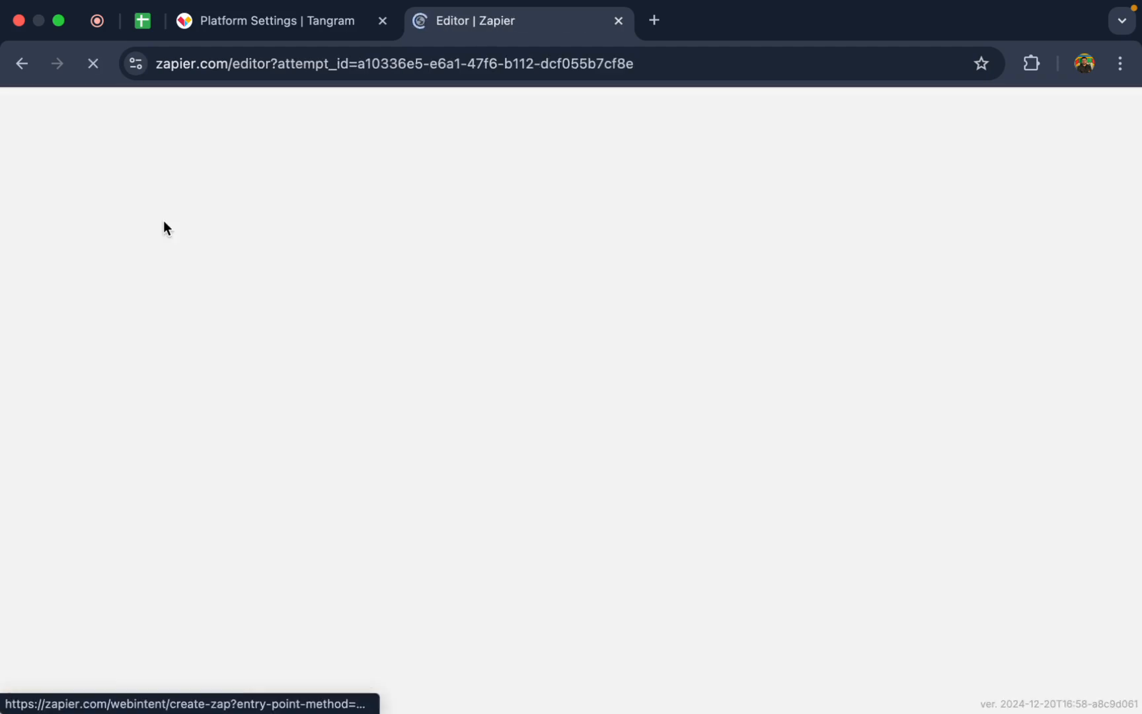
click(547, 309)
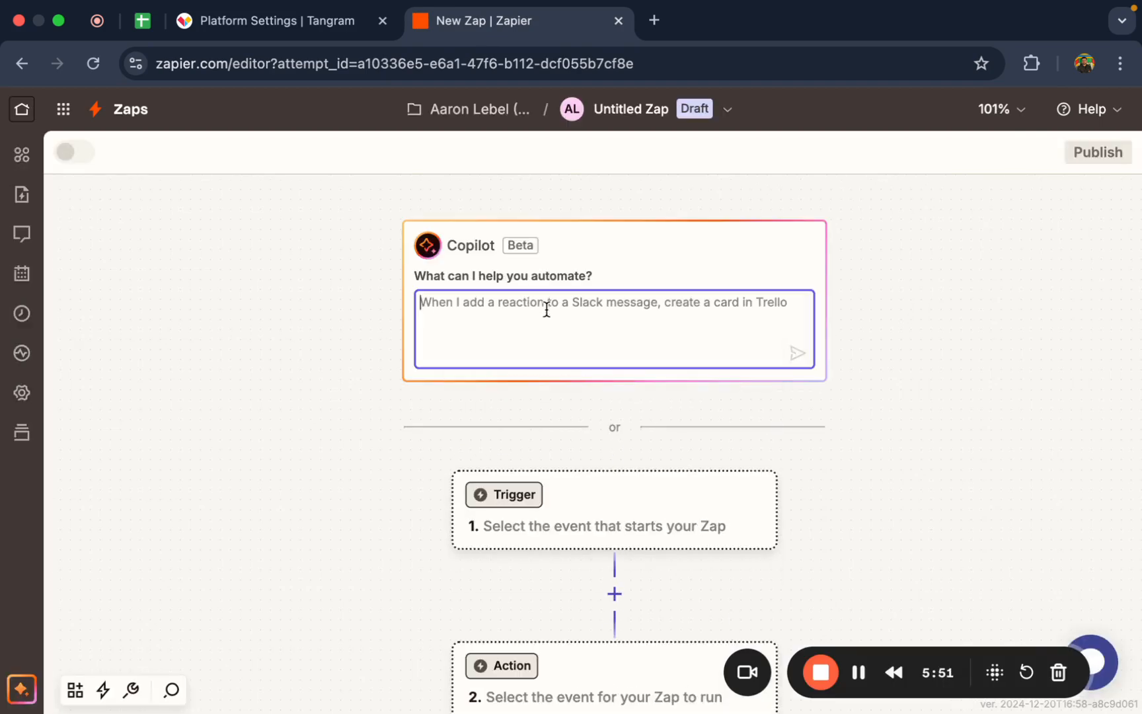
Step: Search for "webhook" as the Zap's trigger app and choose Webhooks
click(494, 541)
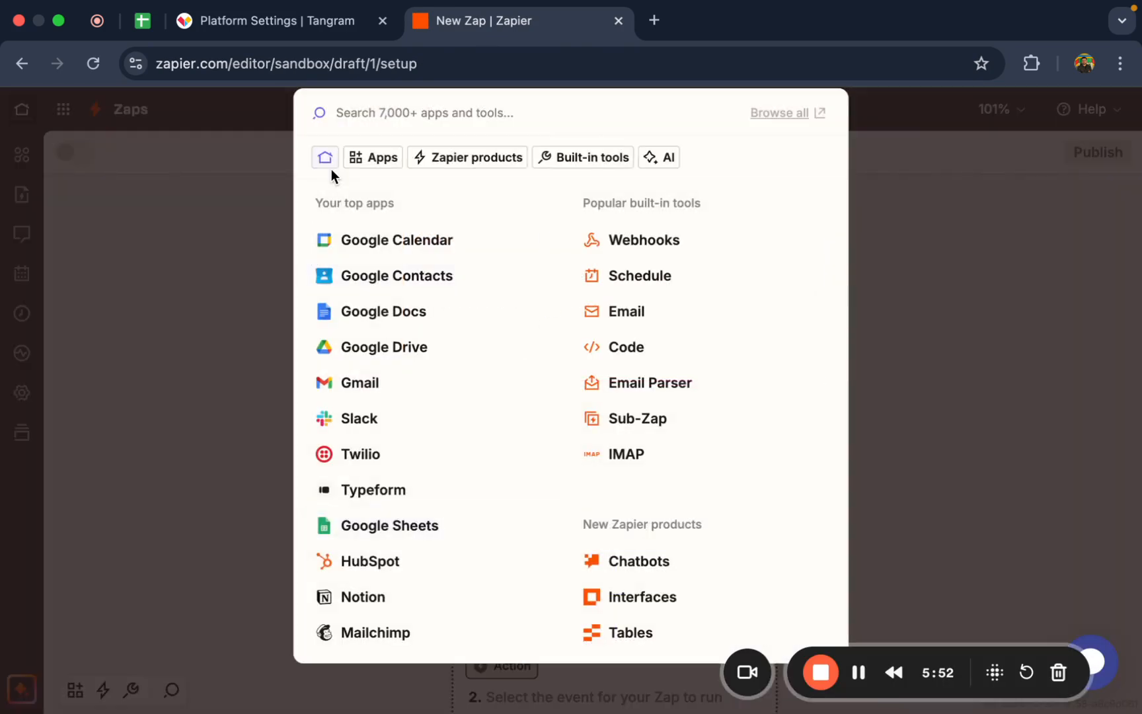
click(381, 113)
text(web)
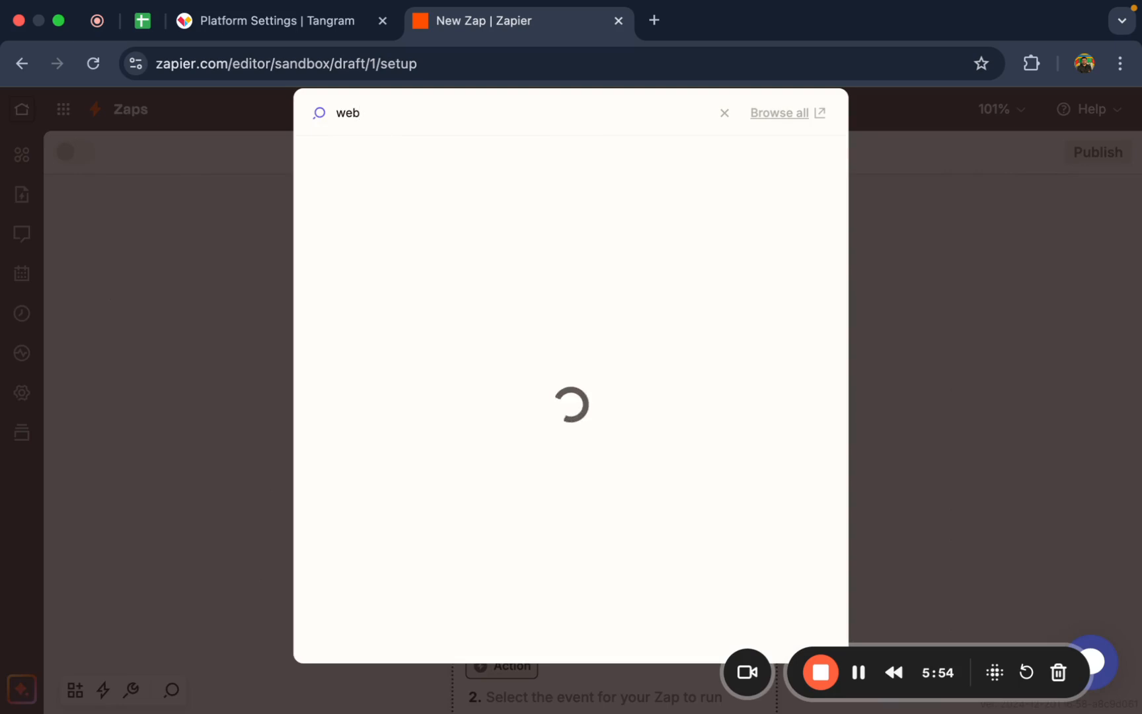
text(hook)
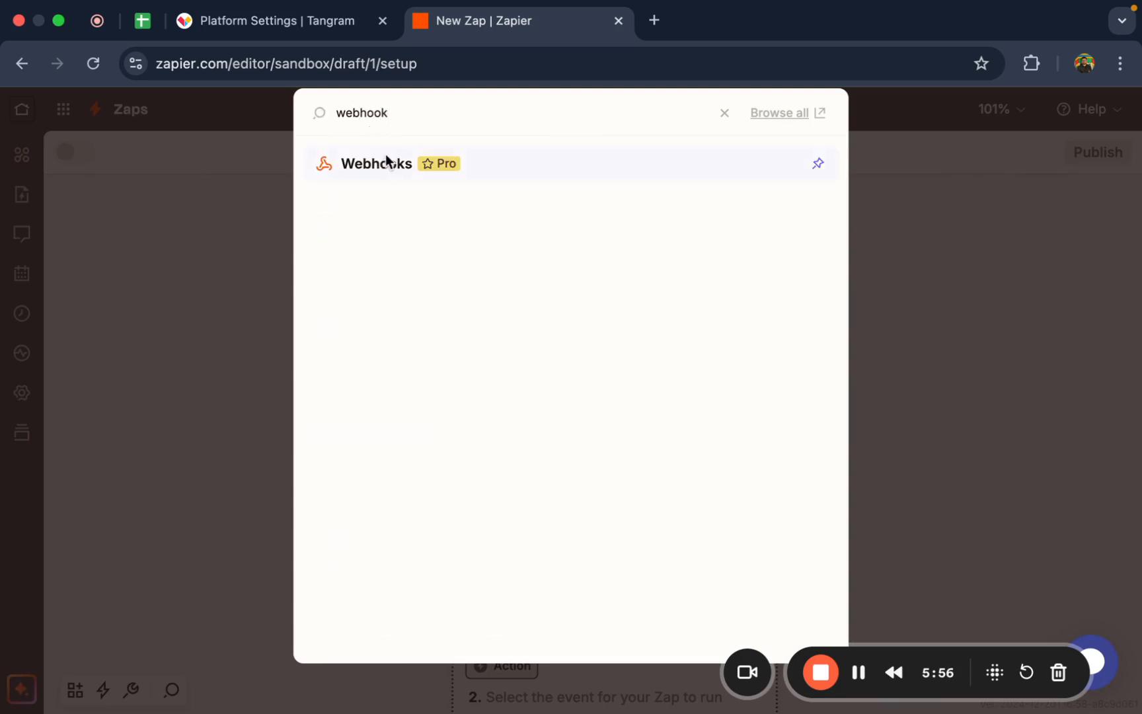
click(385, 163)
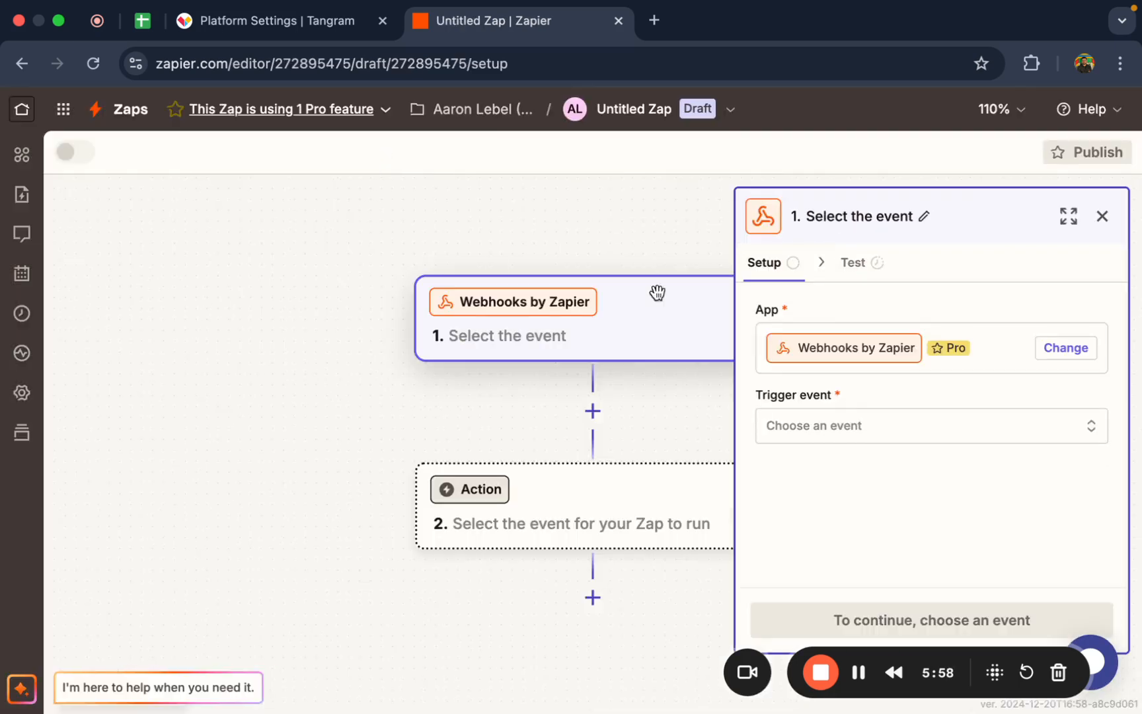
Step: Set the trigger event to Catch Raw Hook and copy the Zap's webhook URL
click(850, 439)
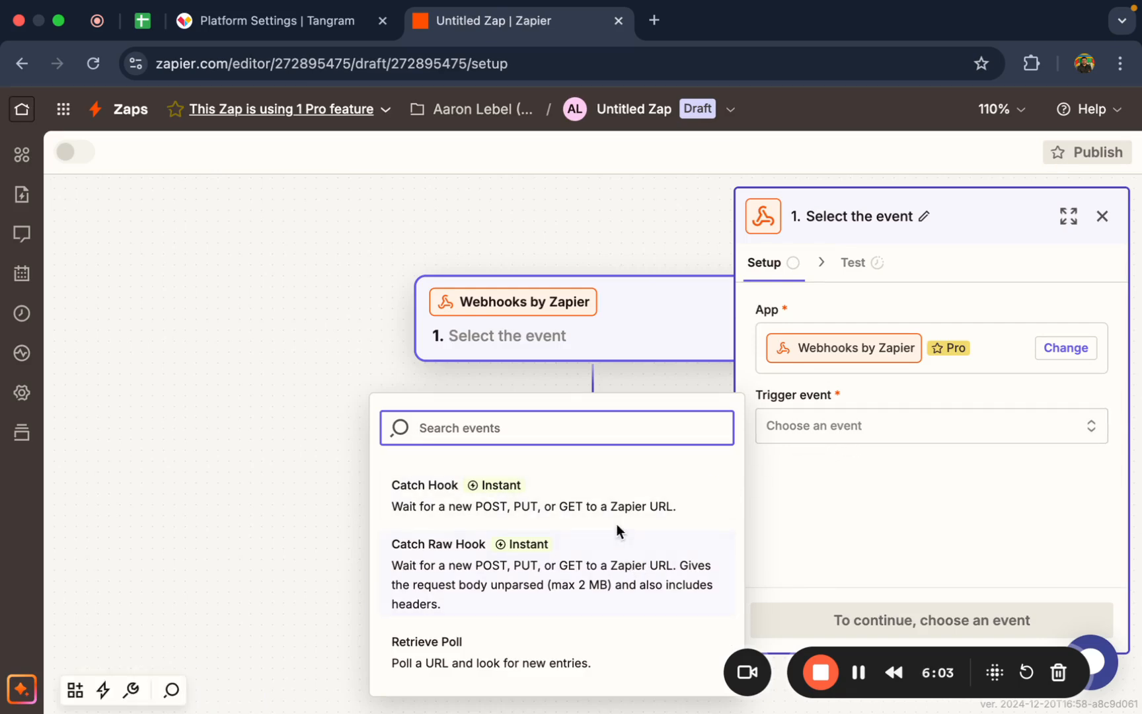
click(624, 576)
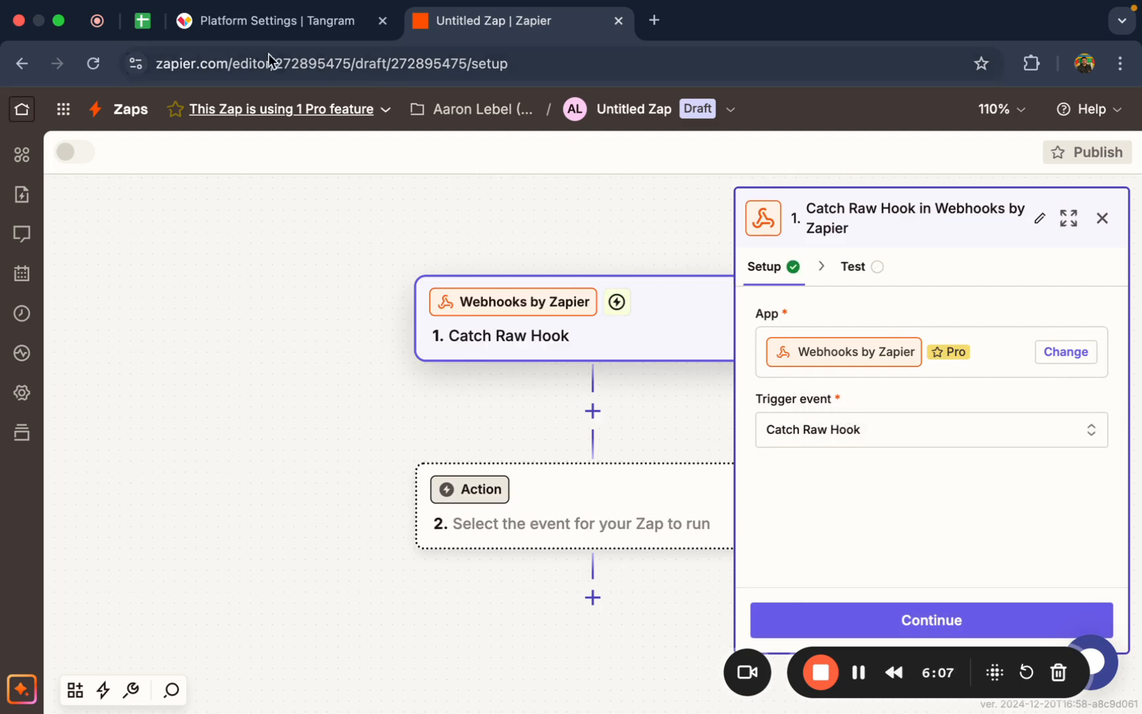
click(860, 267)
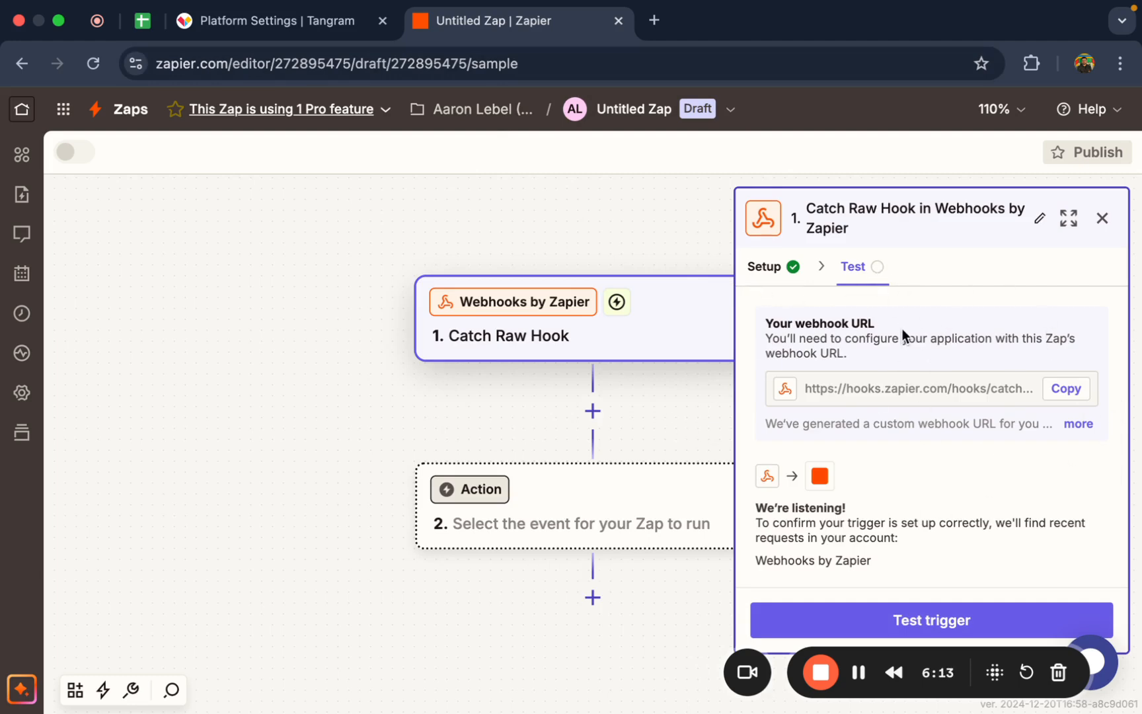
click(1066, 391)
Step: Return to Tangram, paste the copied Zapier address as the Webhook URL and save the new webhook
click(303, 32)
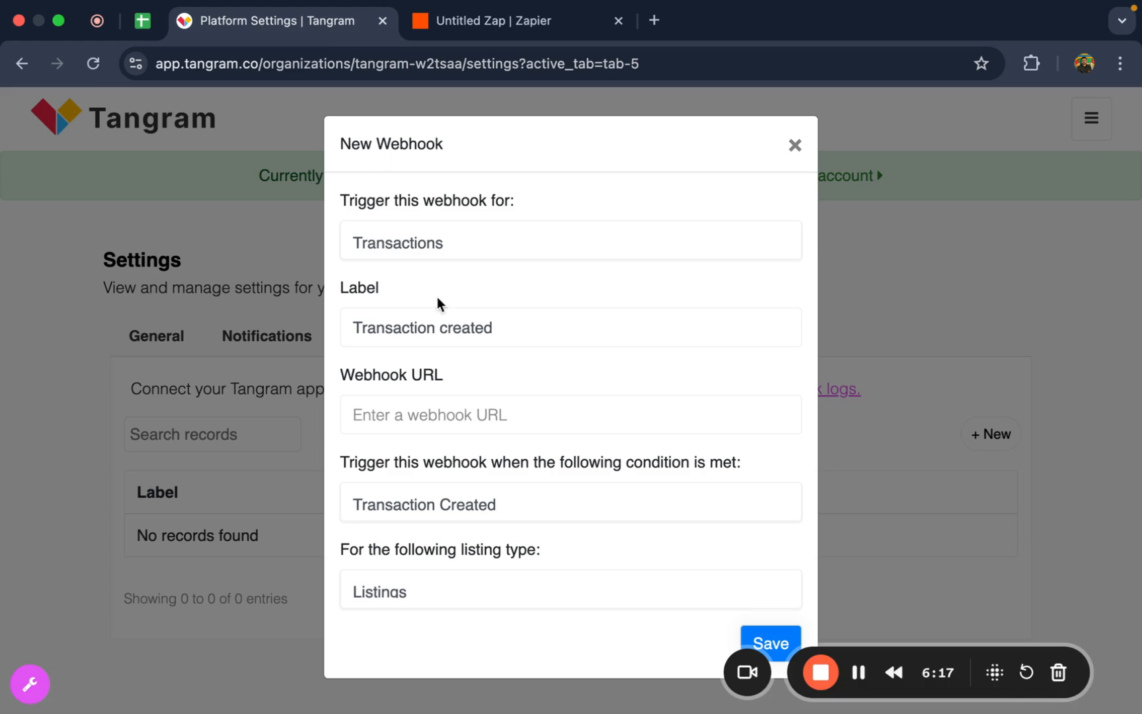
click(488, 429)
key(super+v)
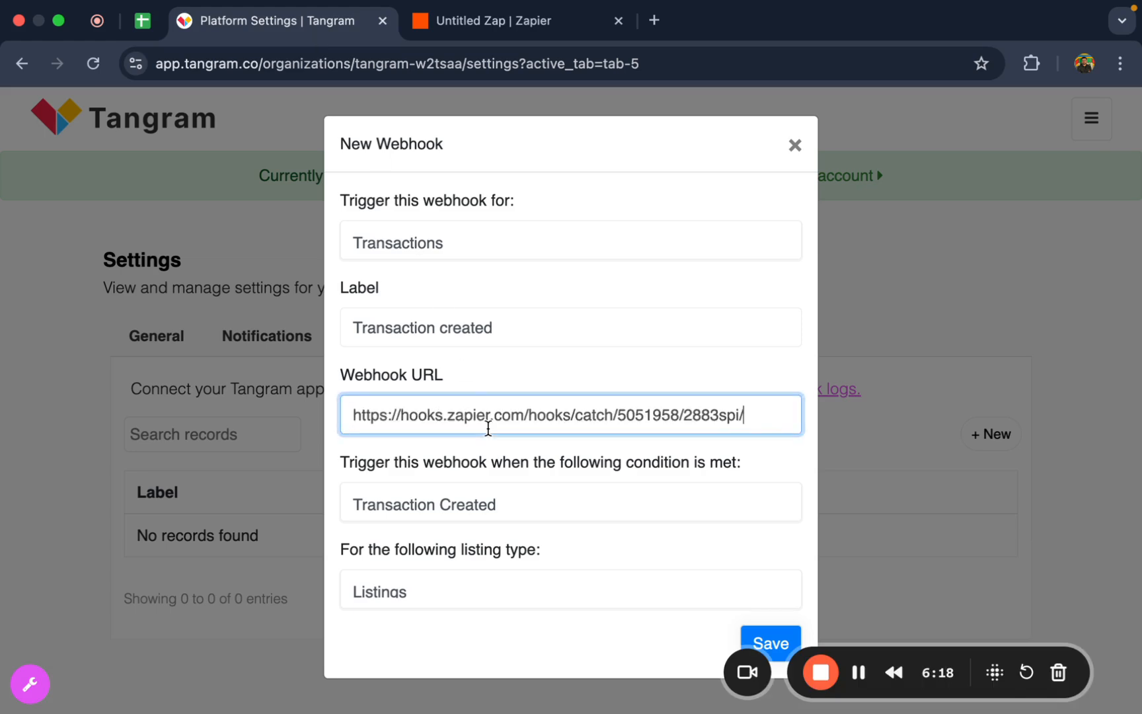
click(775, 640)
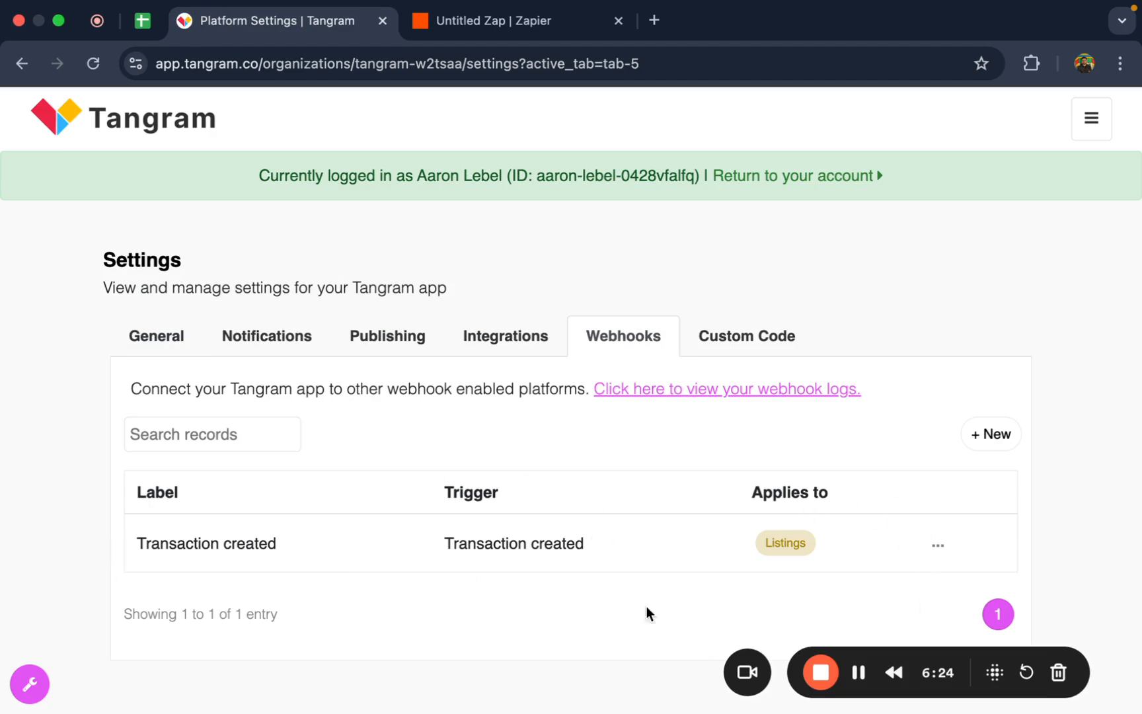
Step: Check the Zap's trigger test in Zapier and send a test payload from Tangram's "Transaction created" webhook
click(537, 20)
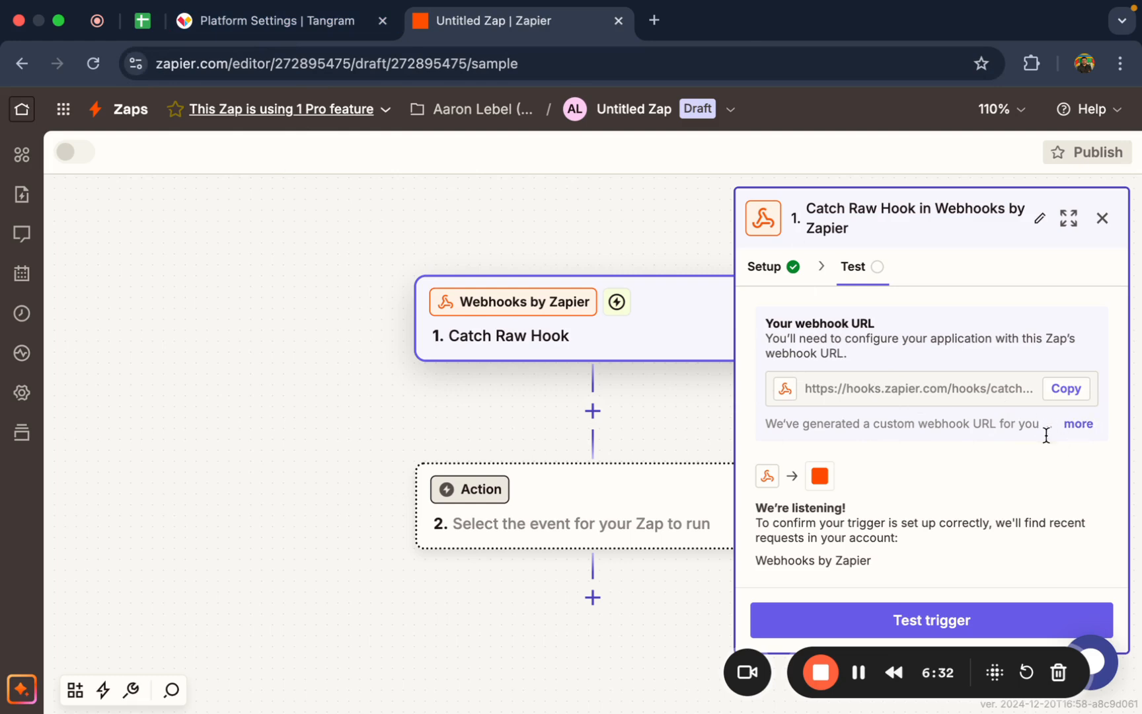
click(281, 24)
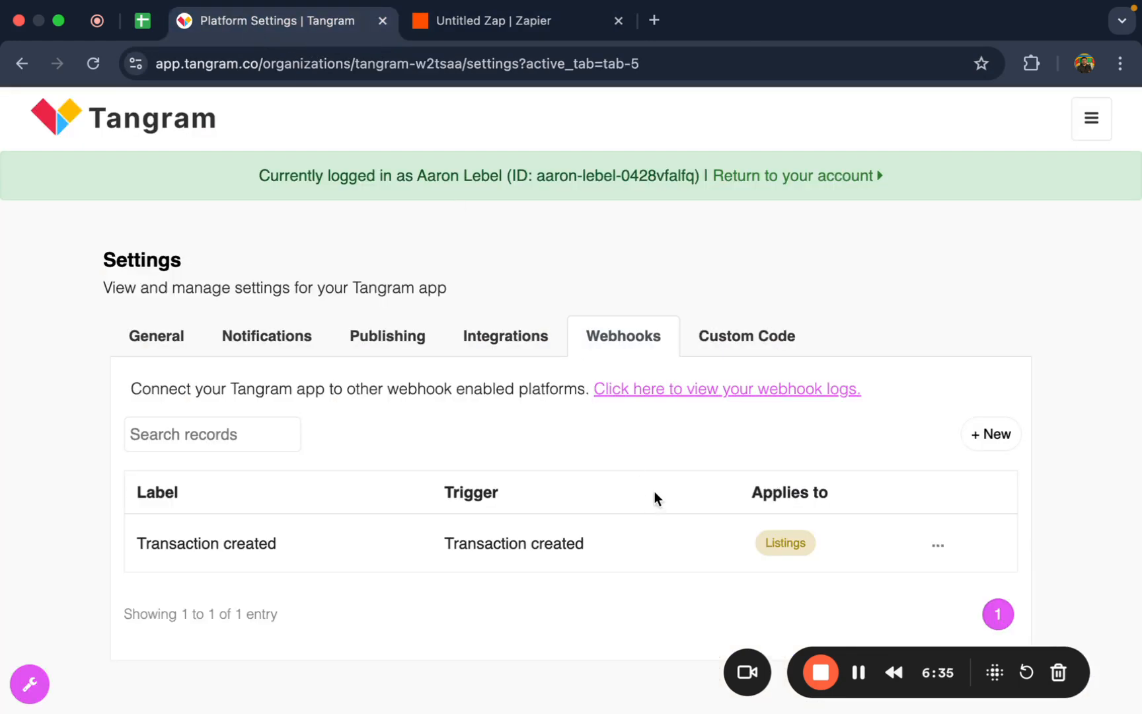
click(938, 545)
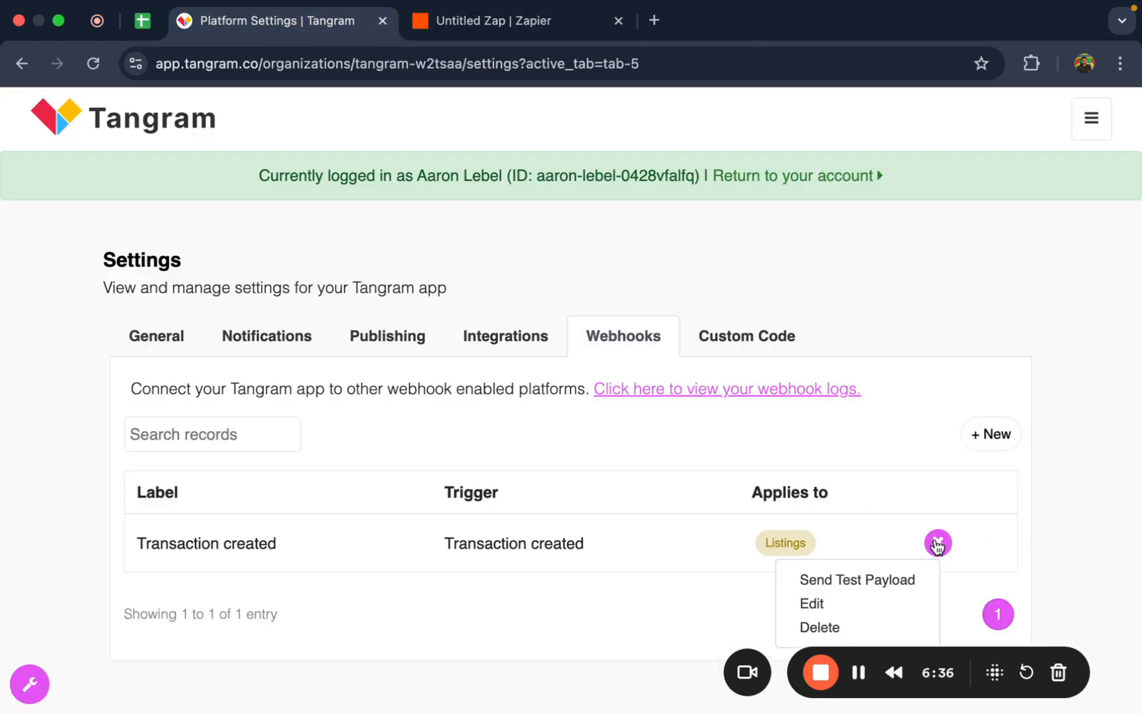
click(860, 580)
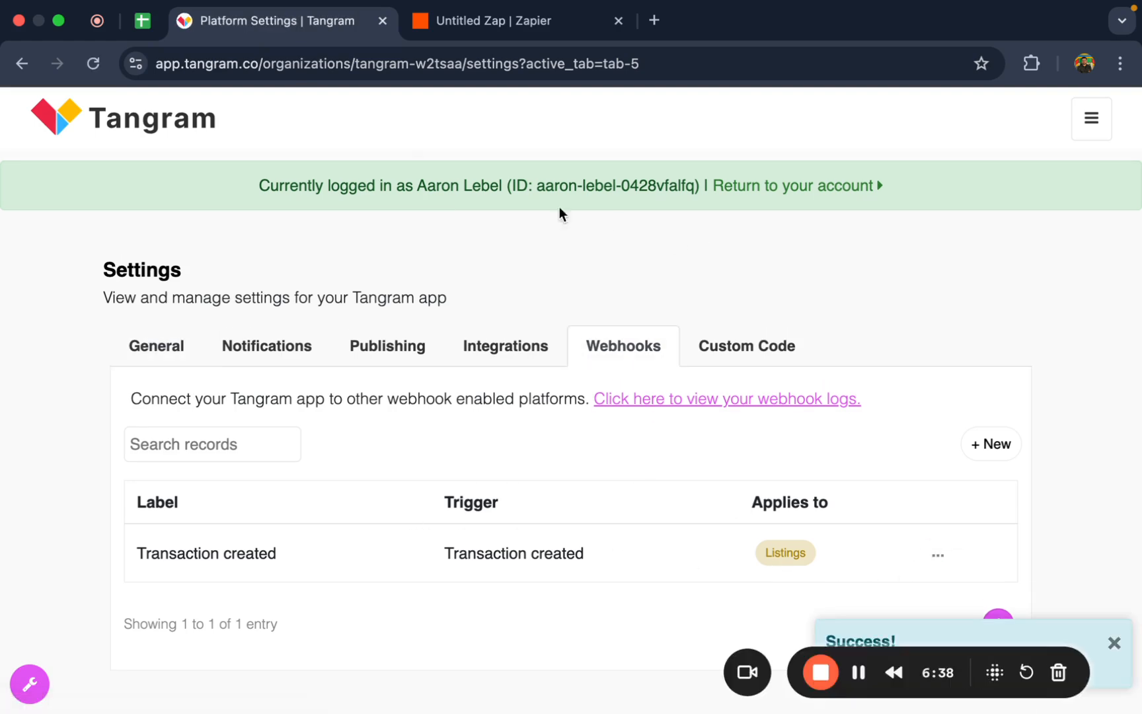
Step: Switch to Zapier, test the Catch Raw Hook trigger and inspect the received record request A
click(506, 21)
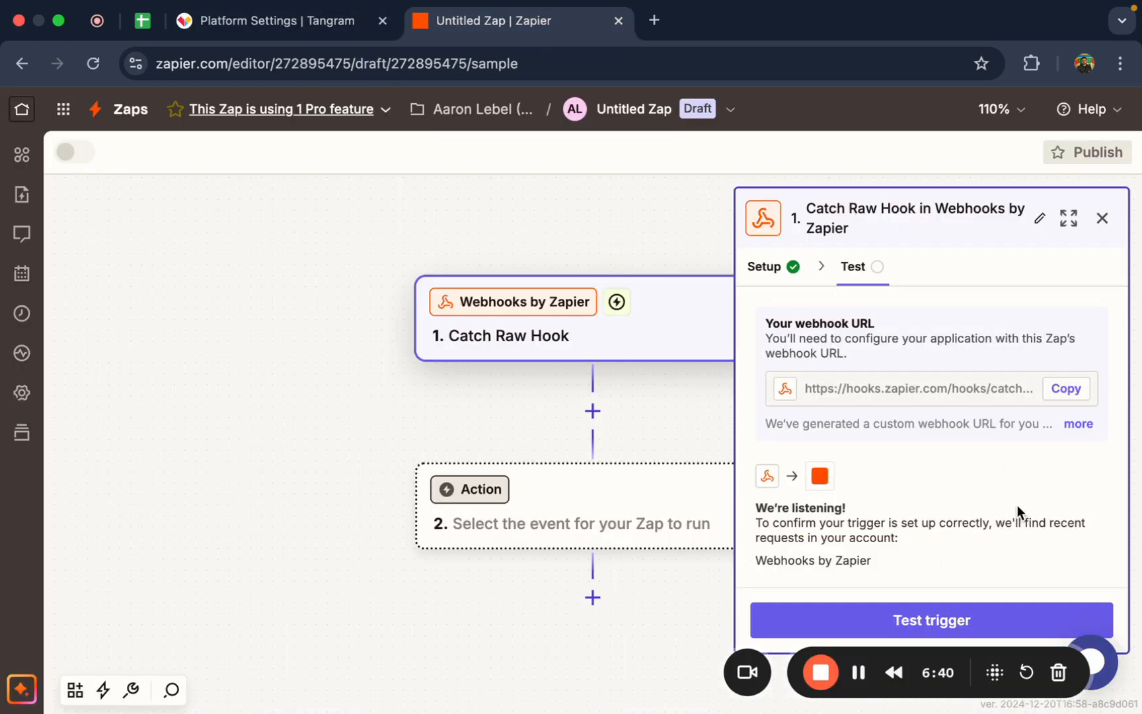
click(1000, 613)
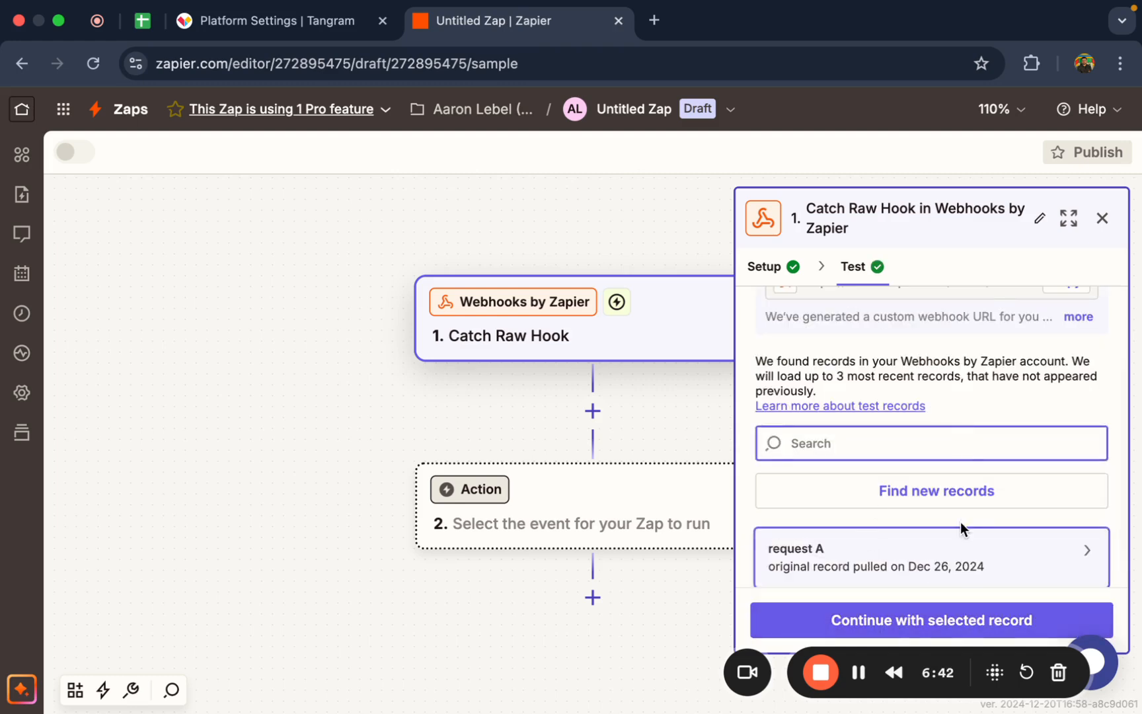
click(934, 522)
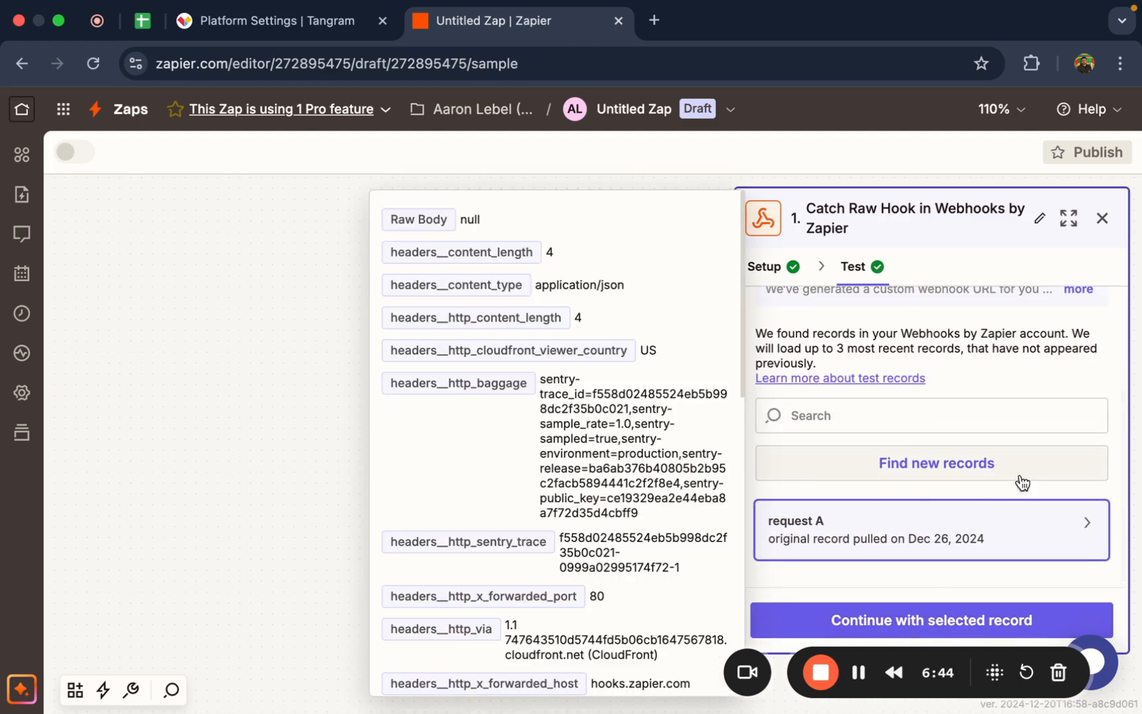
click(975, 451)
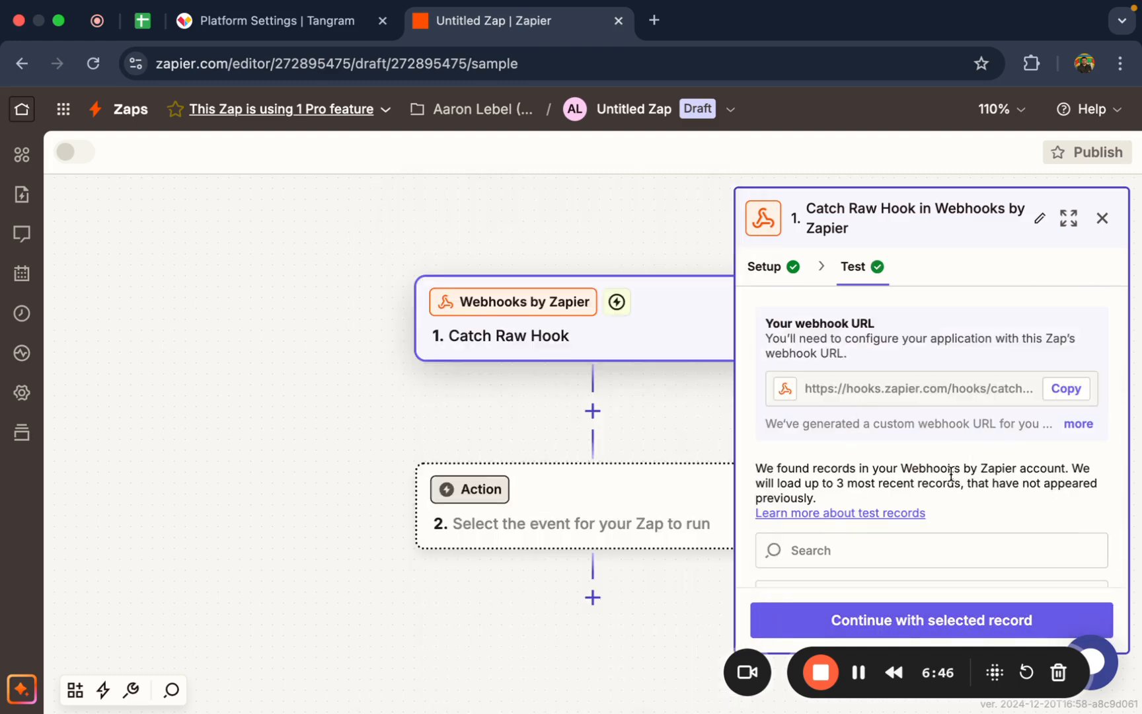
Step: Return to Tangram, visit the Transactions management page and open the platform's admin navigation
click(229, 21)
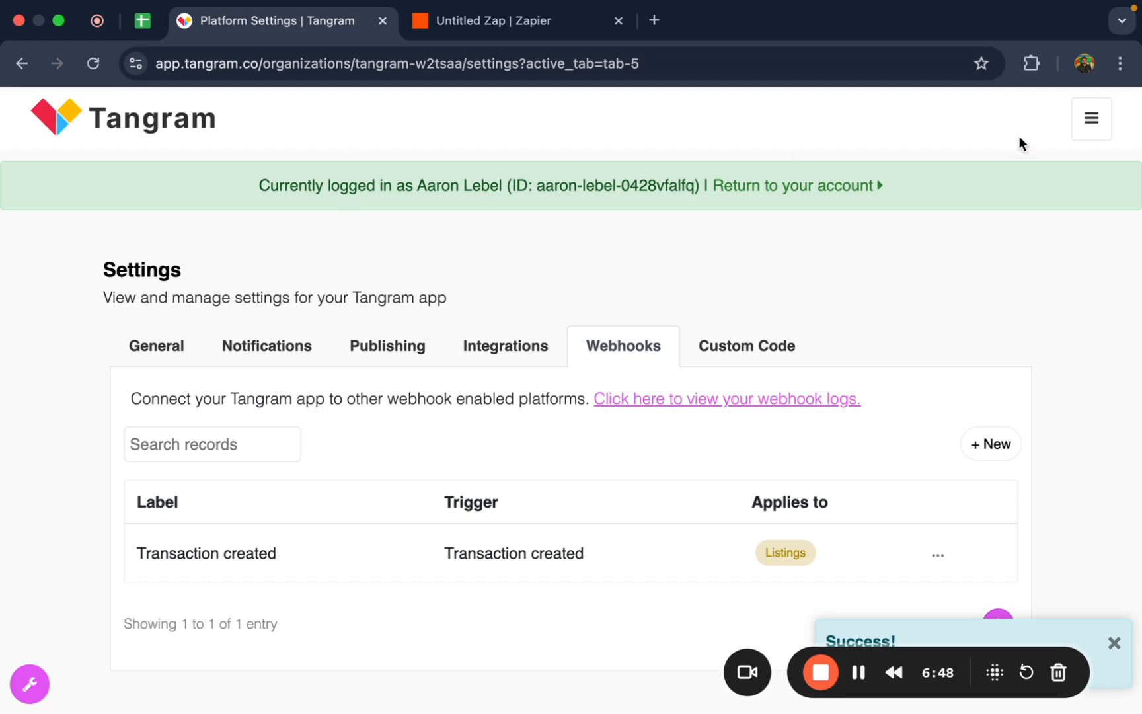
click(1092, 129)
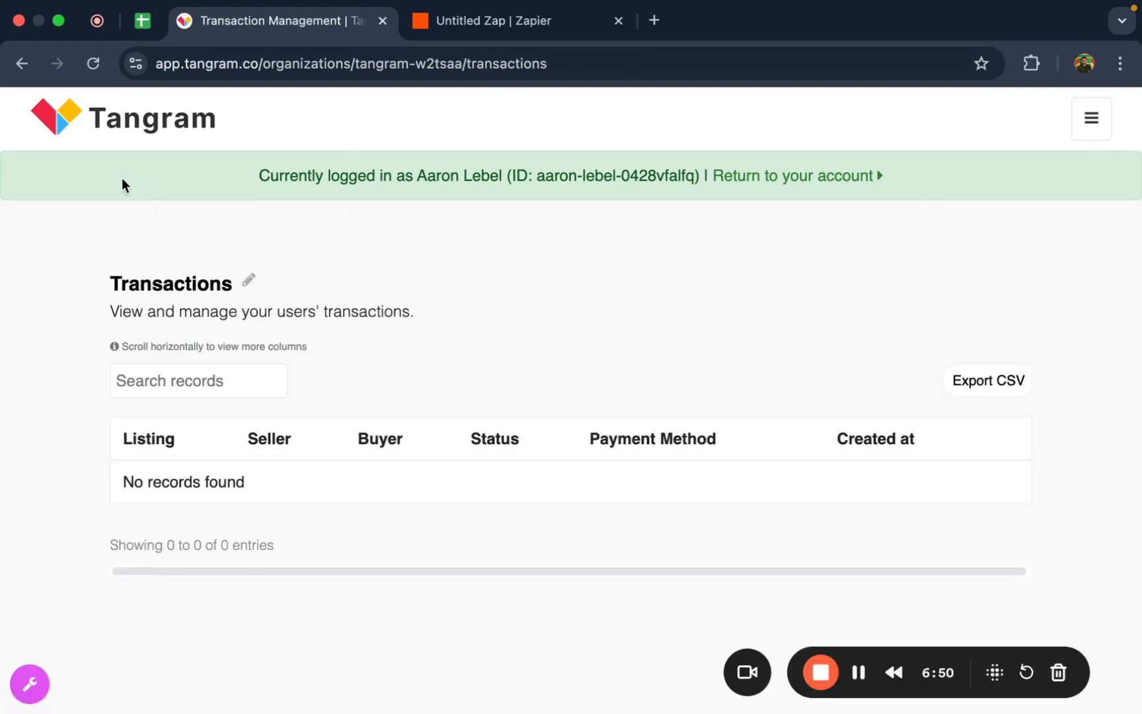
click(1091, 119)
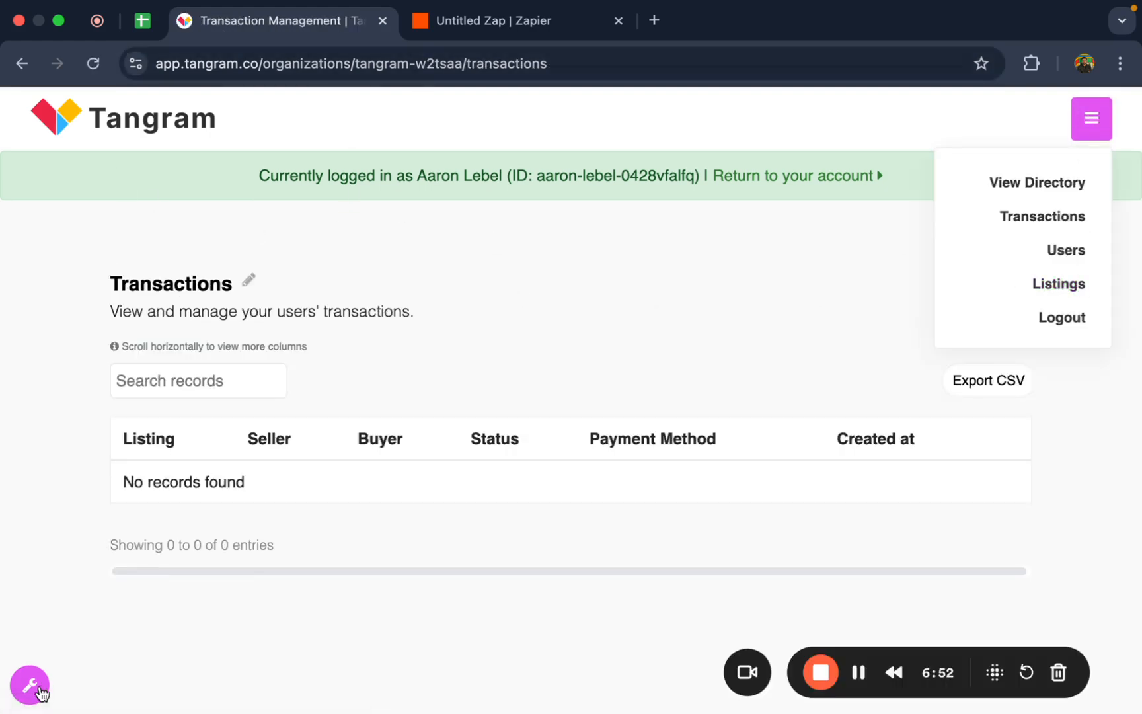
click(30, 685)
Step: Copy the Zap's webhook URL in Zapier again and reopen the webhook settings in Tangram
click(502, 20)
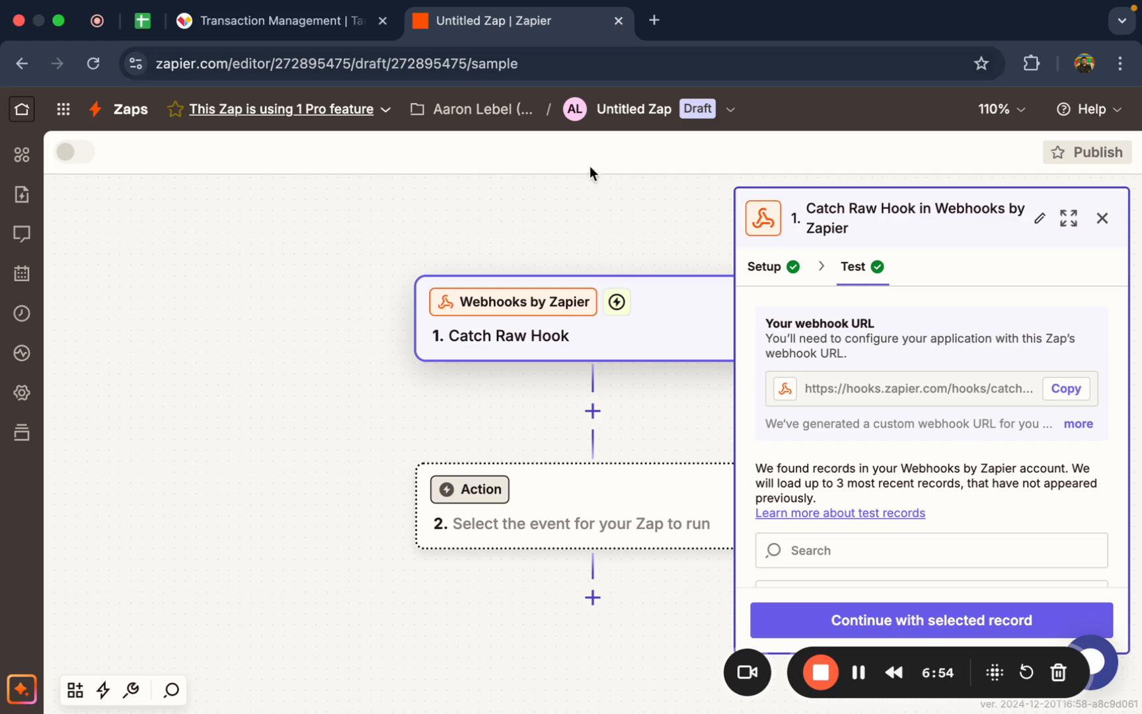
click(1080, 390)
click(229, 27)
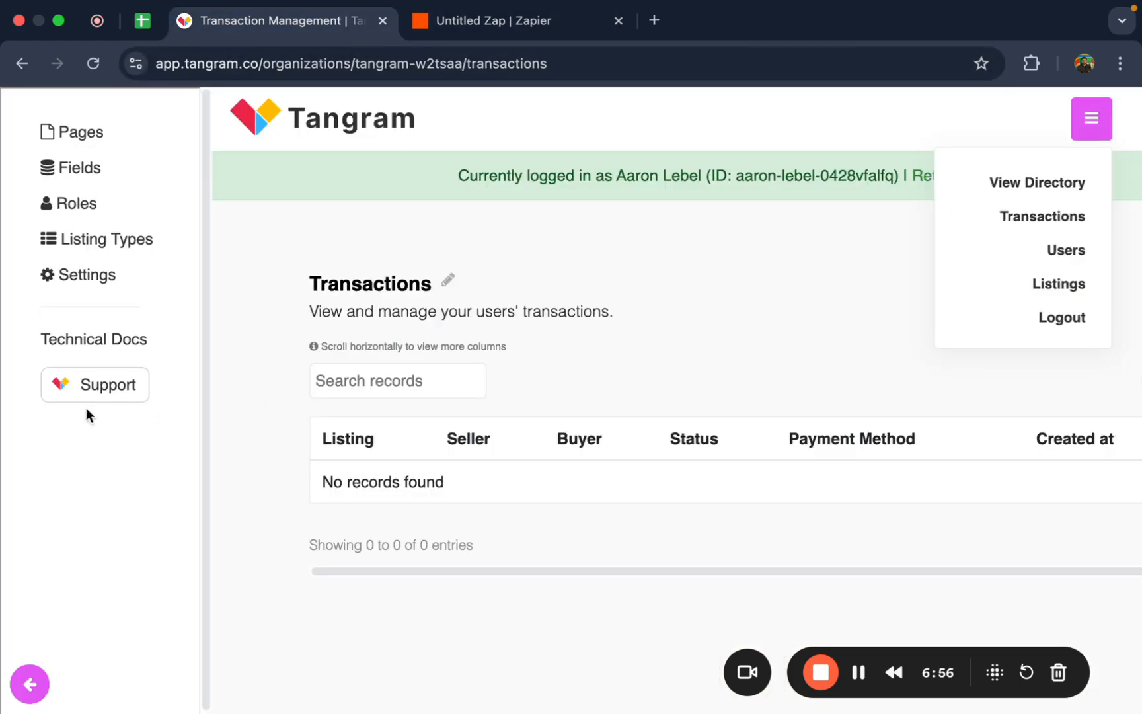
click(81, 273)
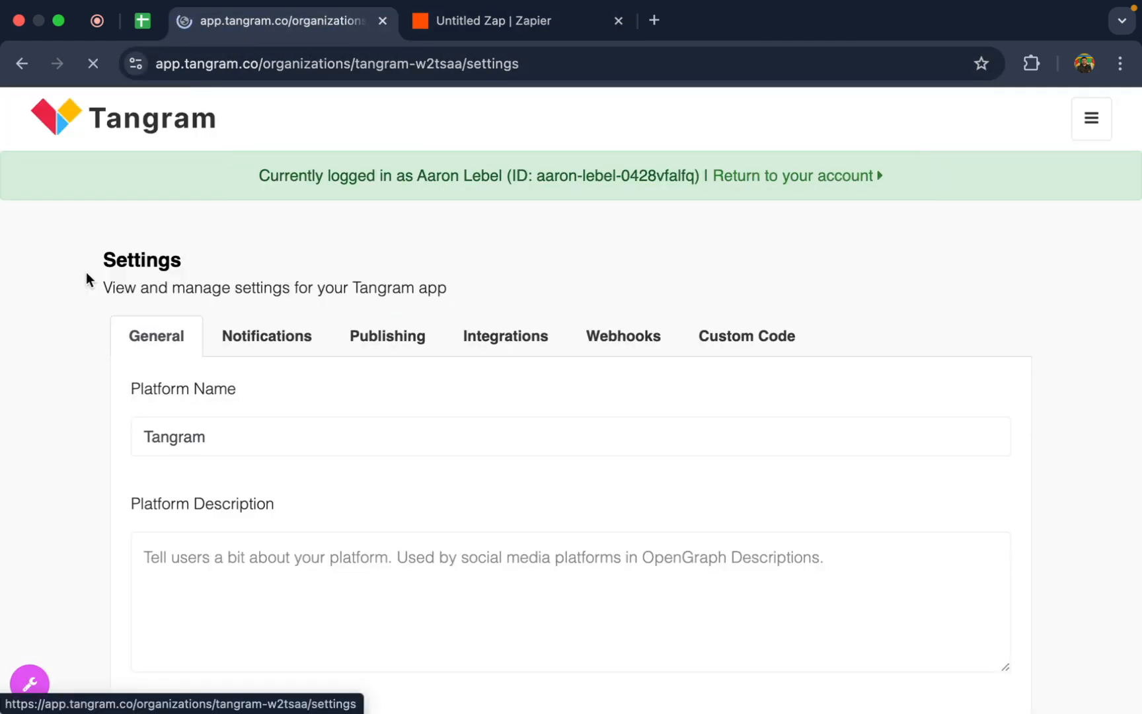
click(616, 346)
Step: Start a new webhook triggered for Listings and label it "Listing created"
click(981, 436)
click(406, 238)
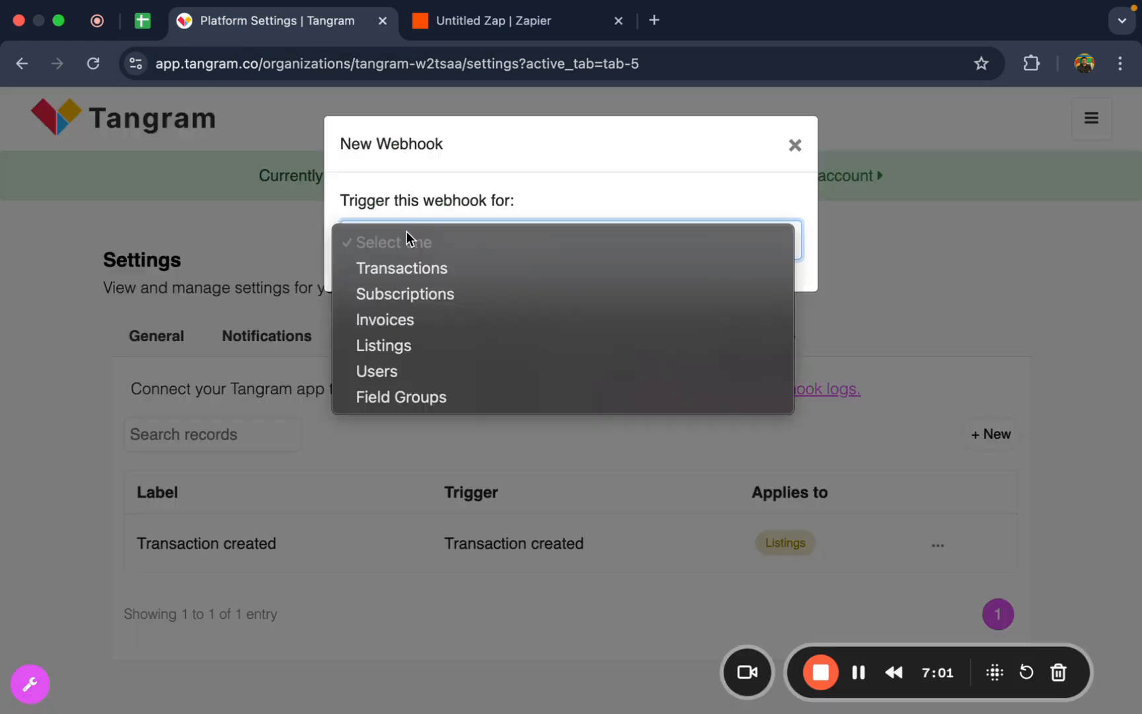
click(412, 346)
click(392, 327)
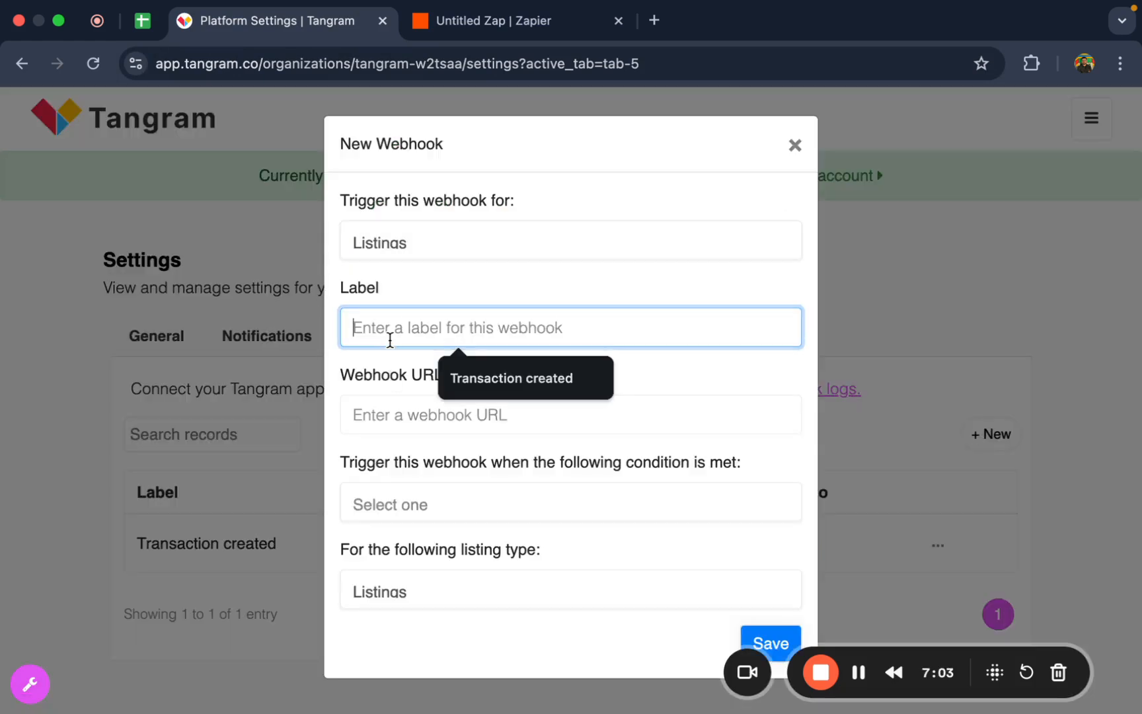
text(Listing created)
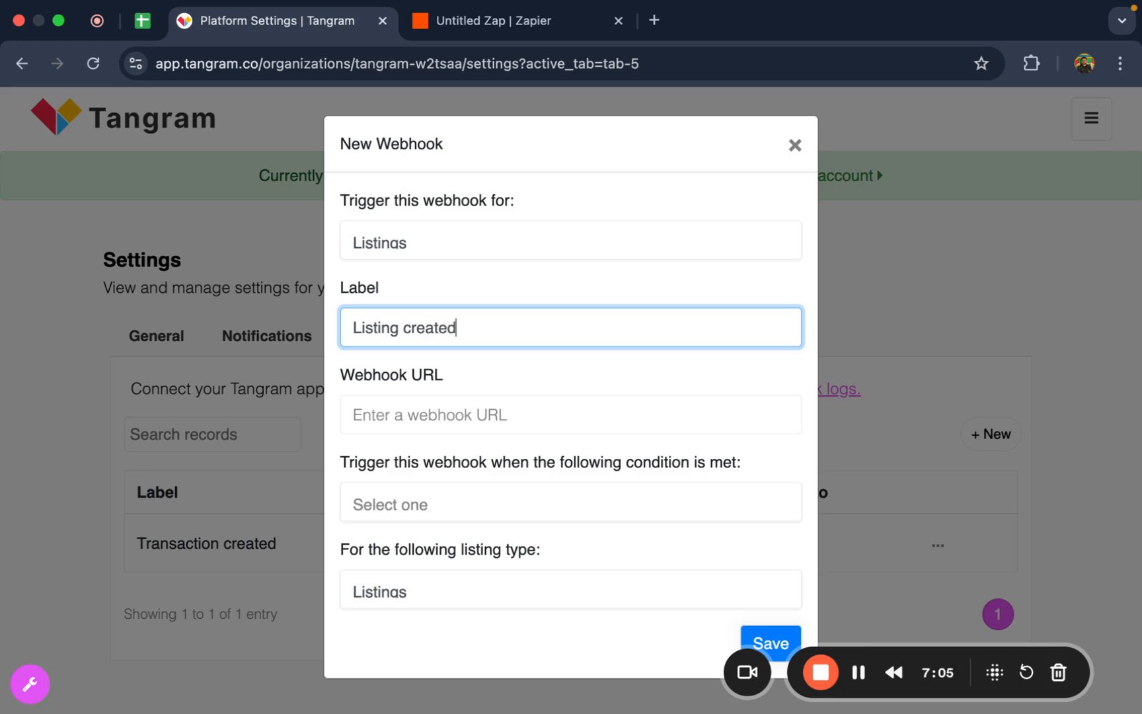
Step: Paste the Zap's webhook URL, set the trigger condition to Listing Created, and save the webhook
click(367, 416)
key(super+v)
click(391, 500)
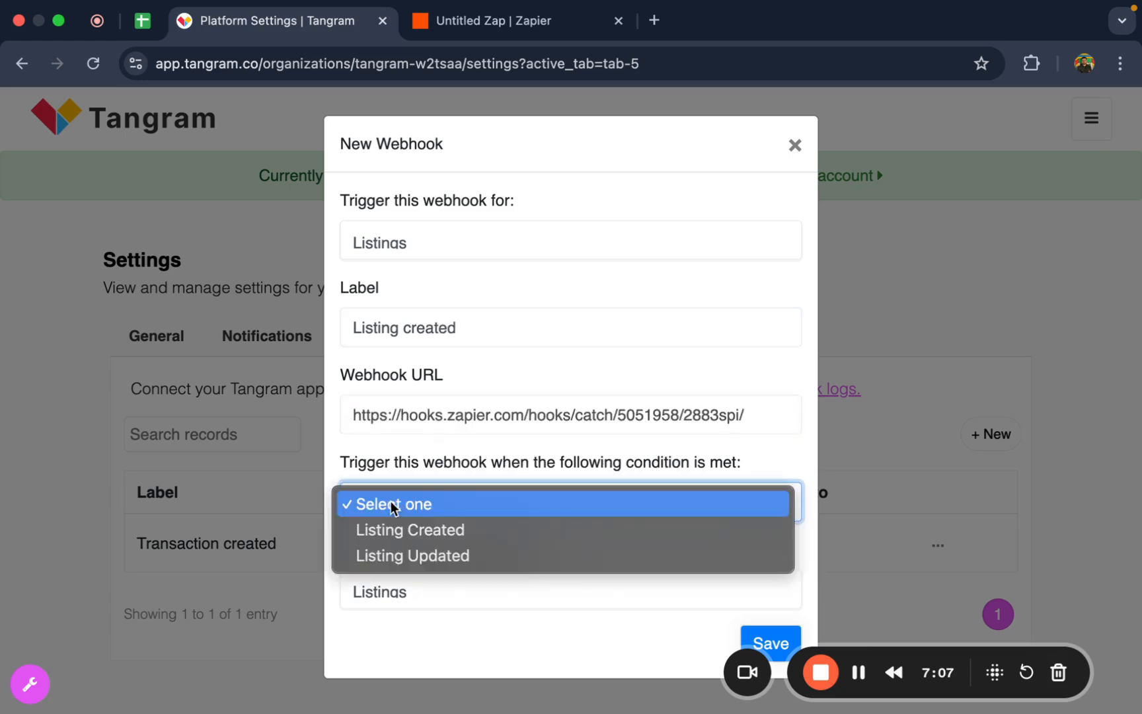
click(378, 532)
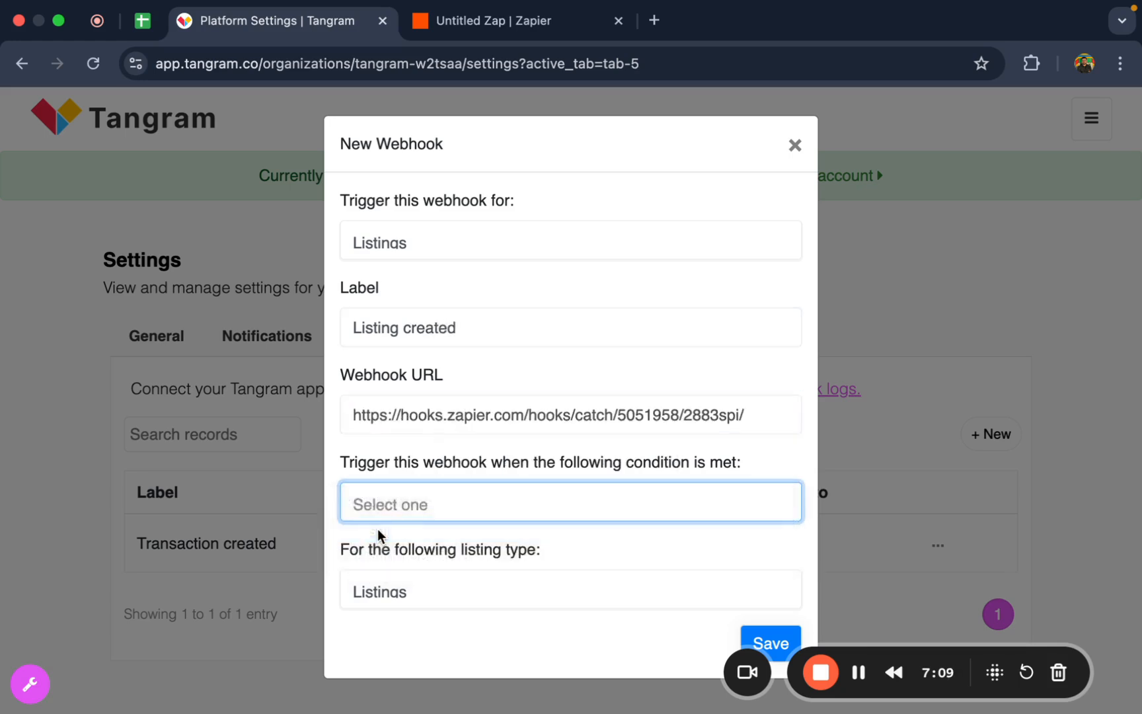
click(769, 631)
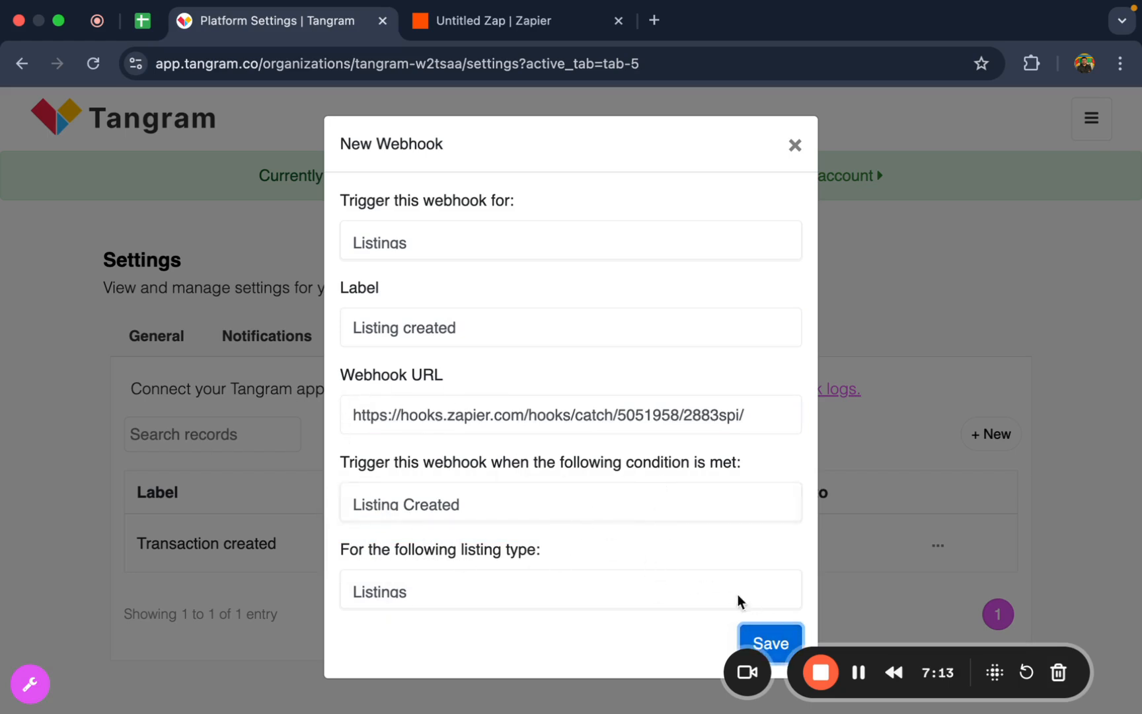
click(761, 640)
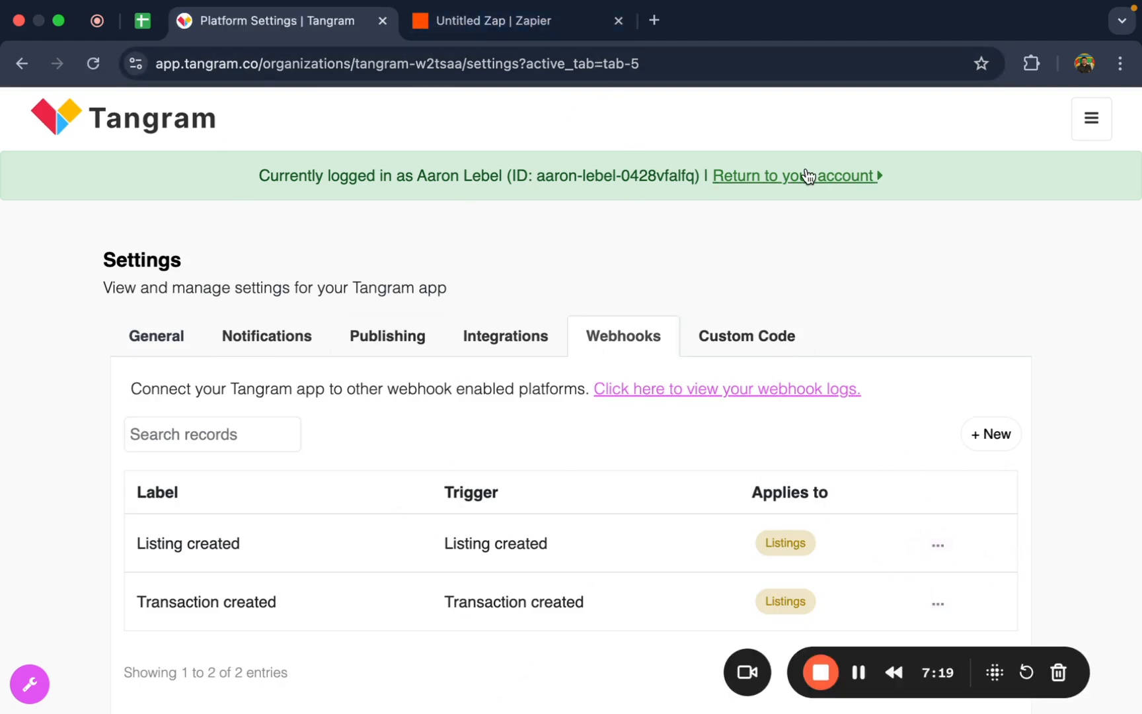
Step: Check the Zap's trigger test in Zapier, return to Tangram and send a test payload from the "Listing created" webhook
click(452, 21)
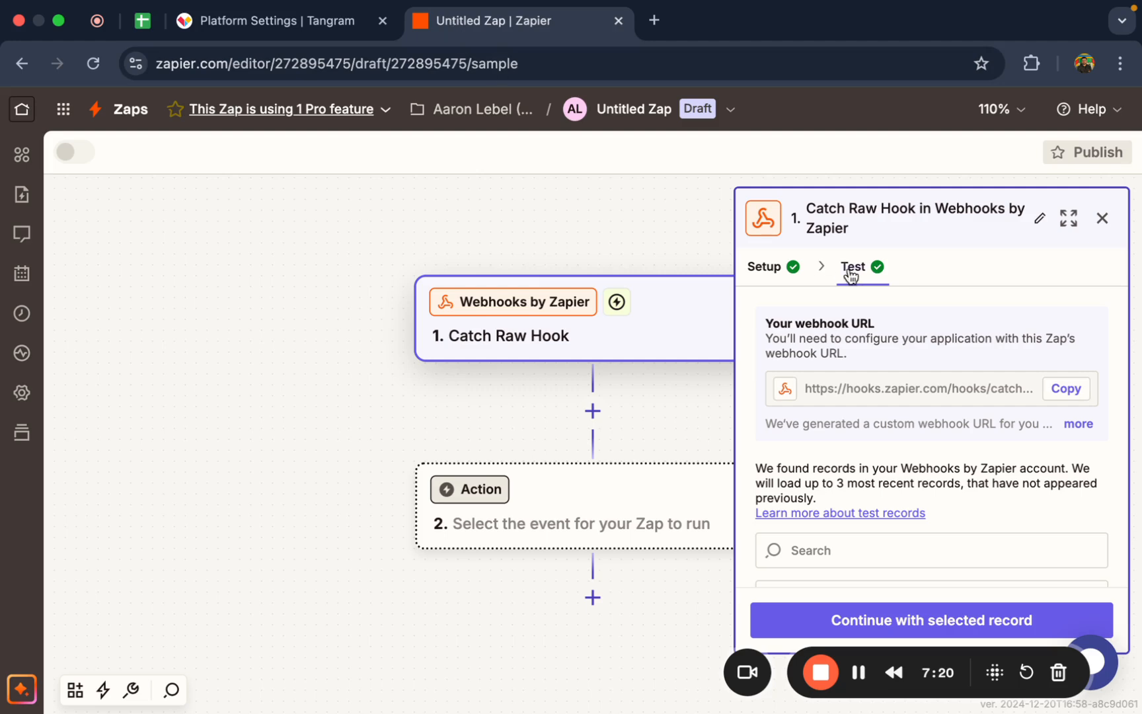
click(231, 21)
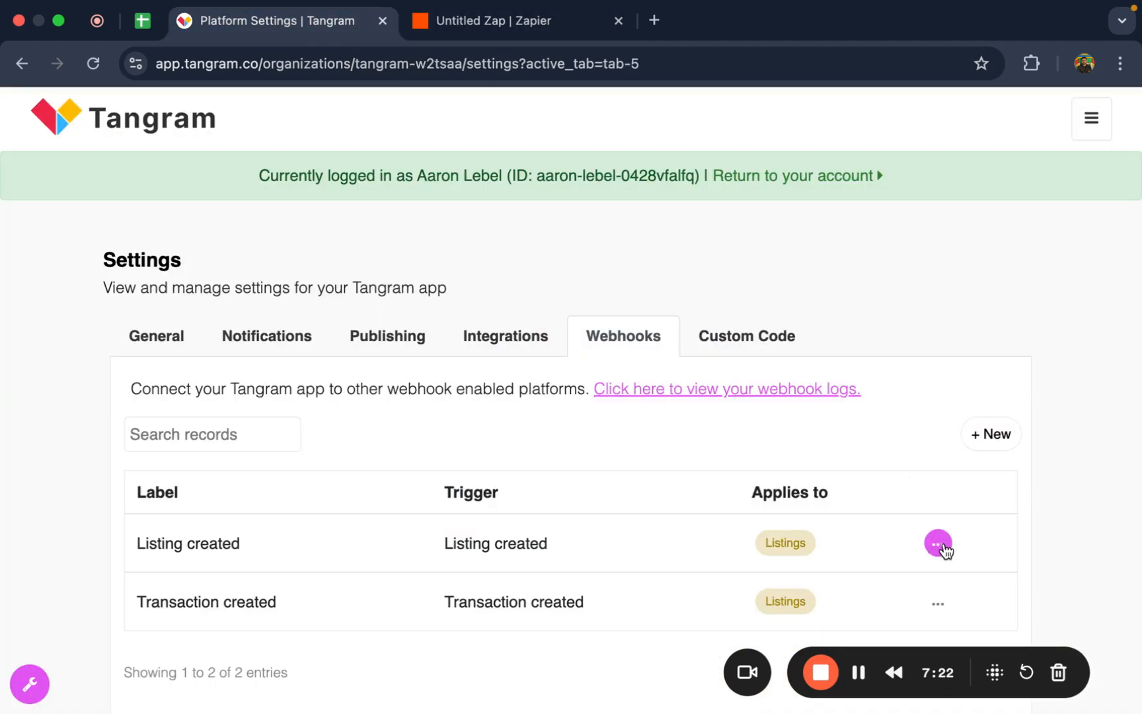
click(938, 543)
click(857, 580)
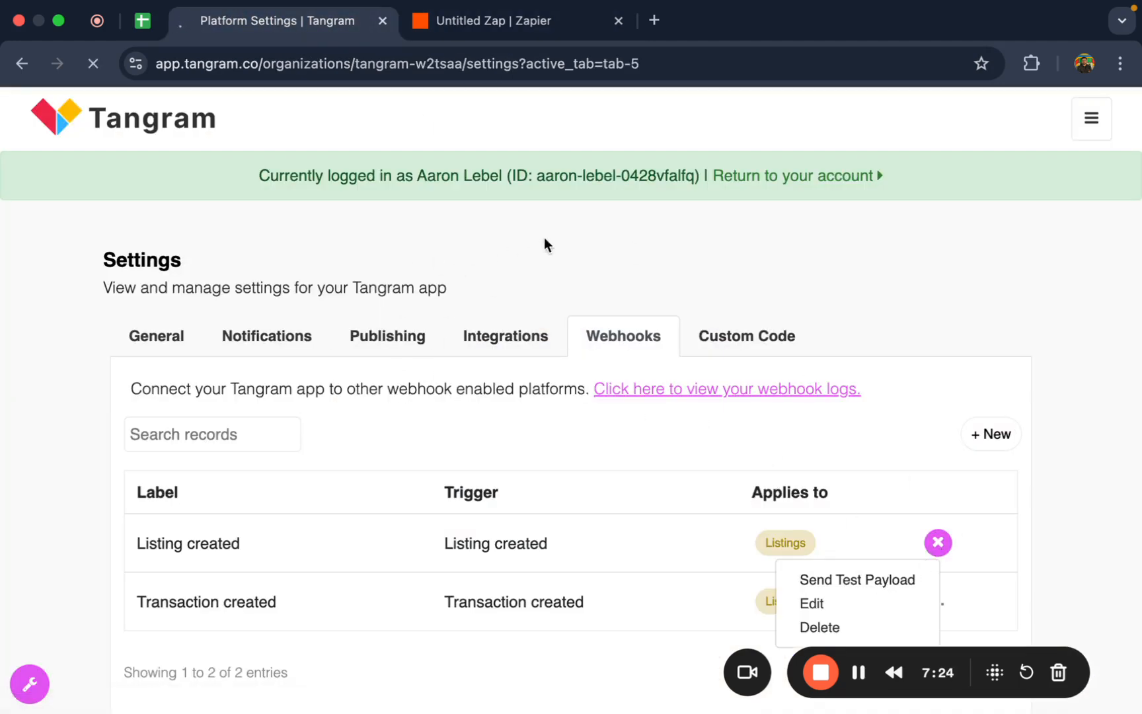
Step: Switch to Zapier, find new records in the Catch Raw Hook test and select request B
click(492, 33)
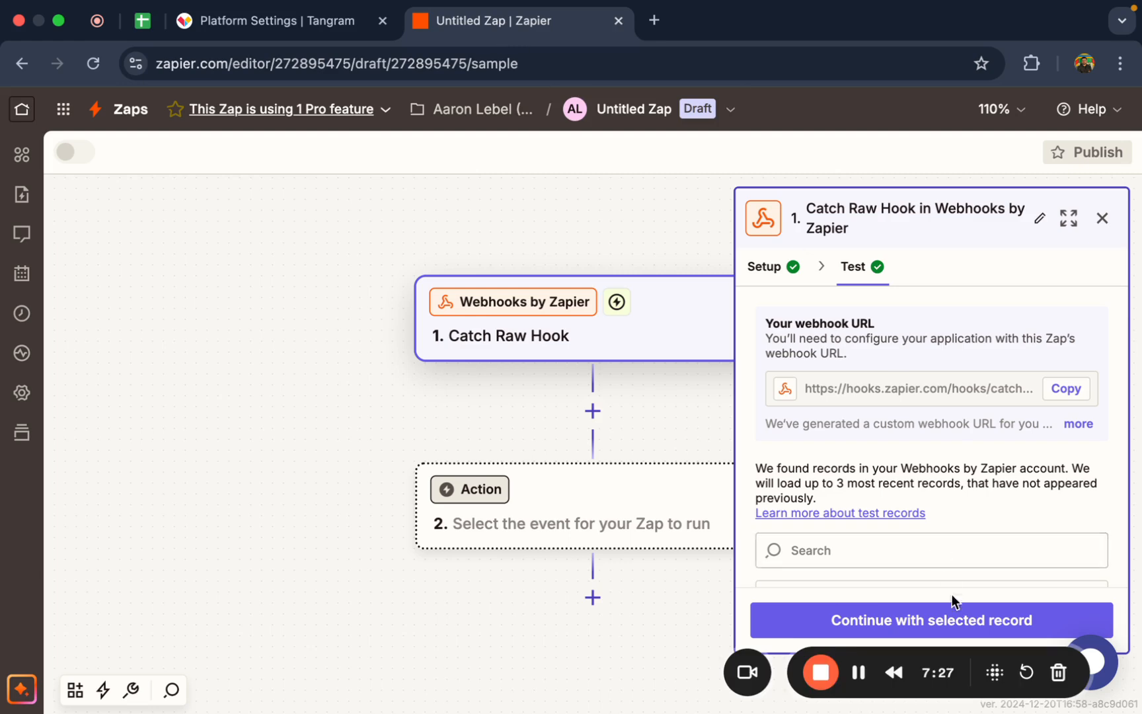
scroll(891, 532, down, 2)
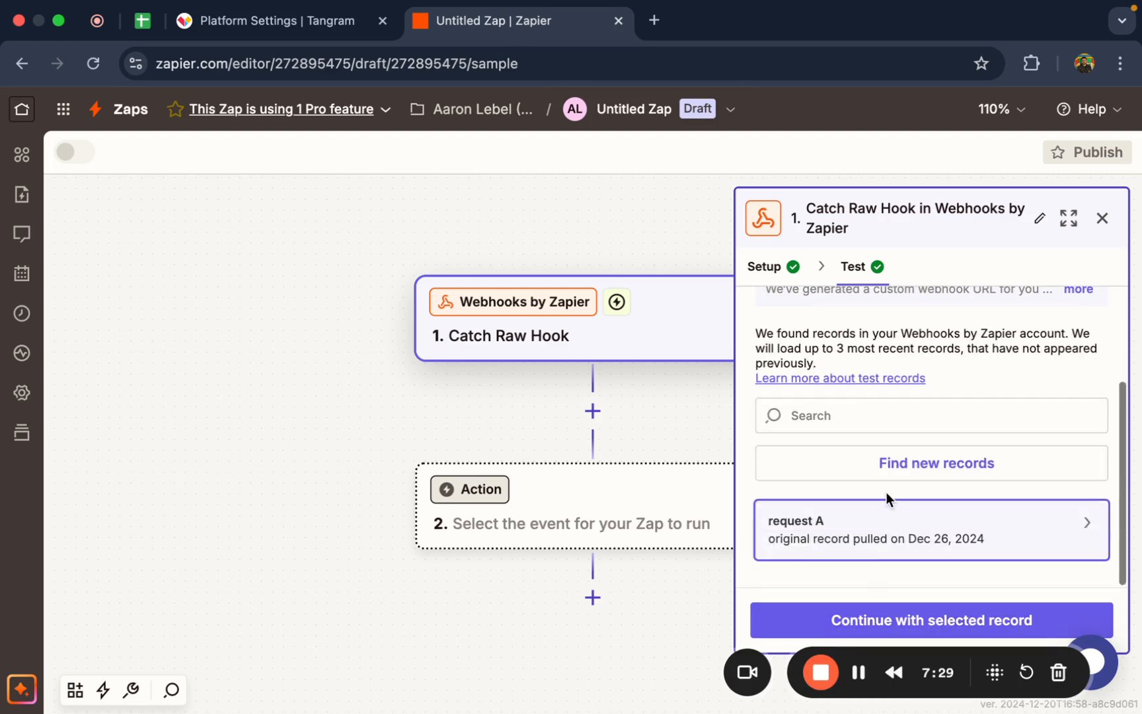
click(937, 471)
scroll(871, 537, down, 3)
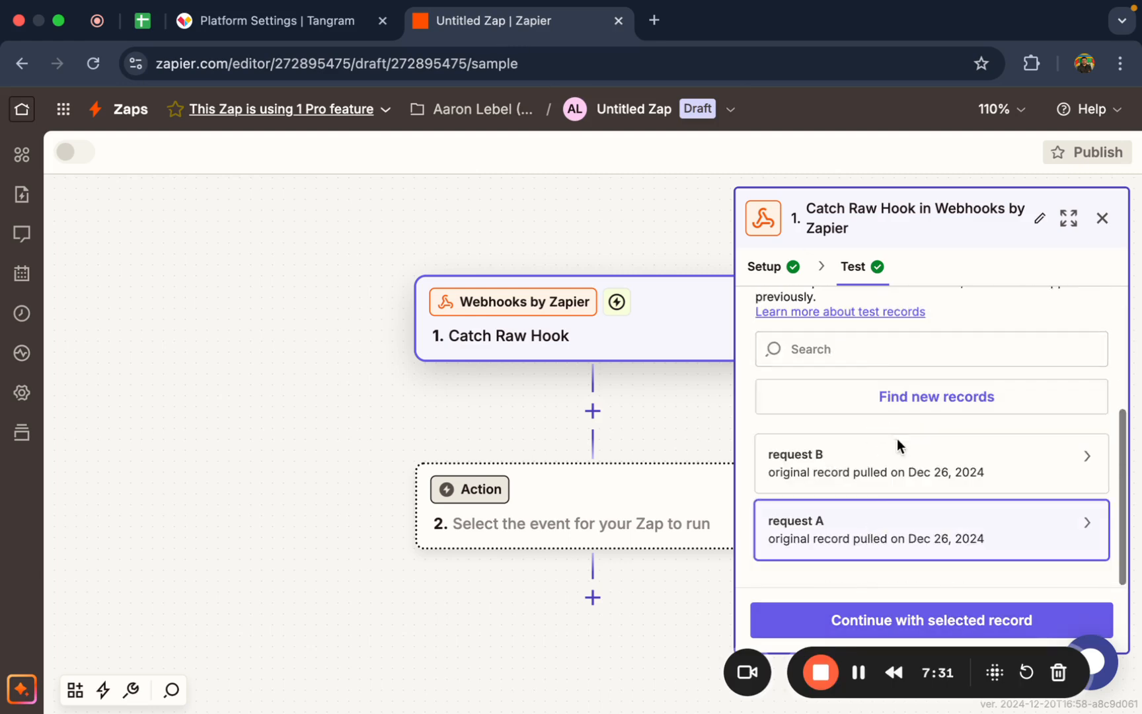
click(885, 468)
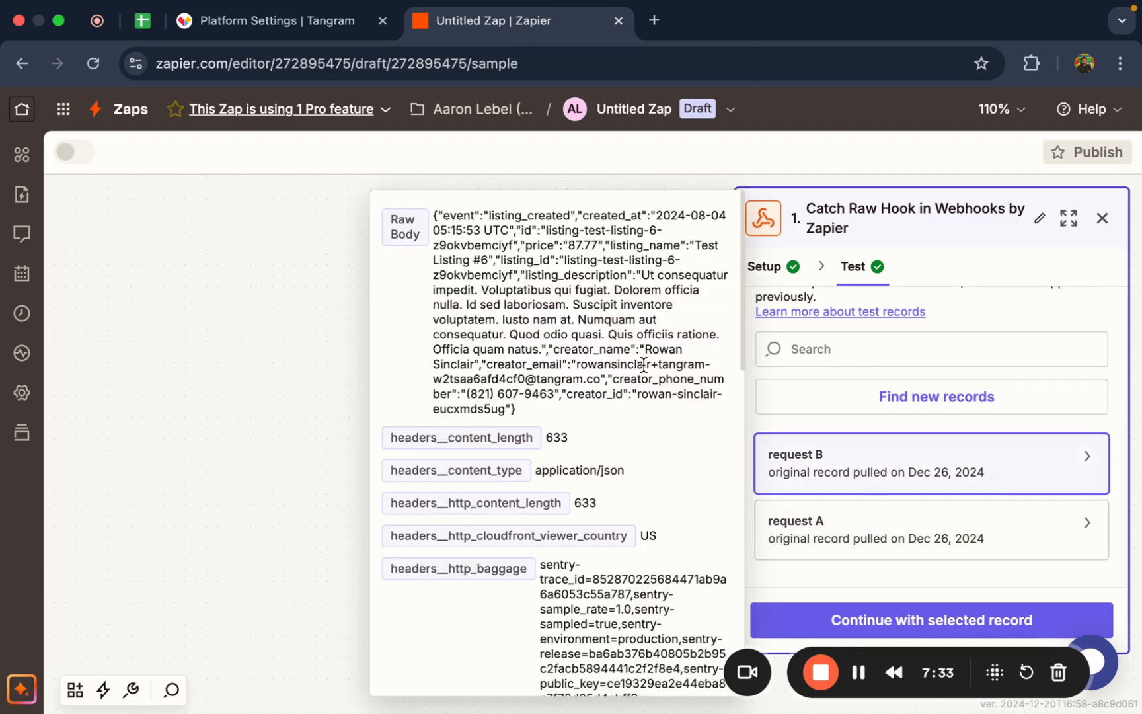
scroll(771, 341, up, 3)
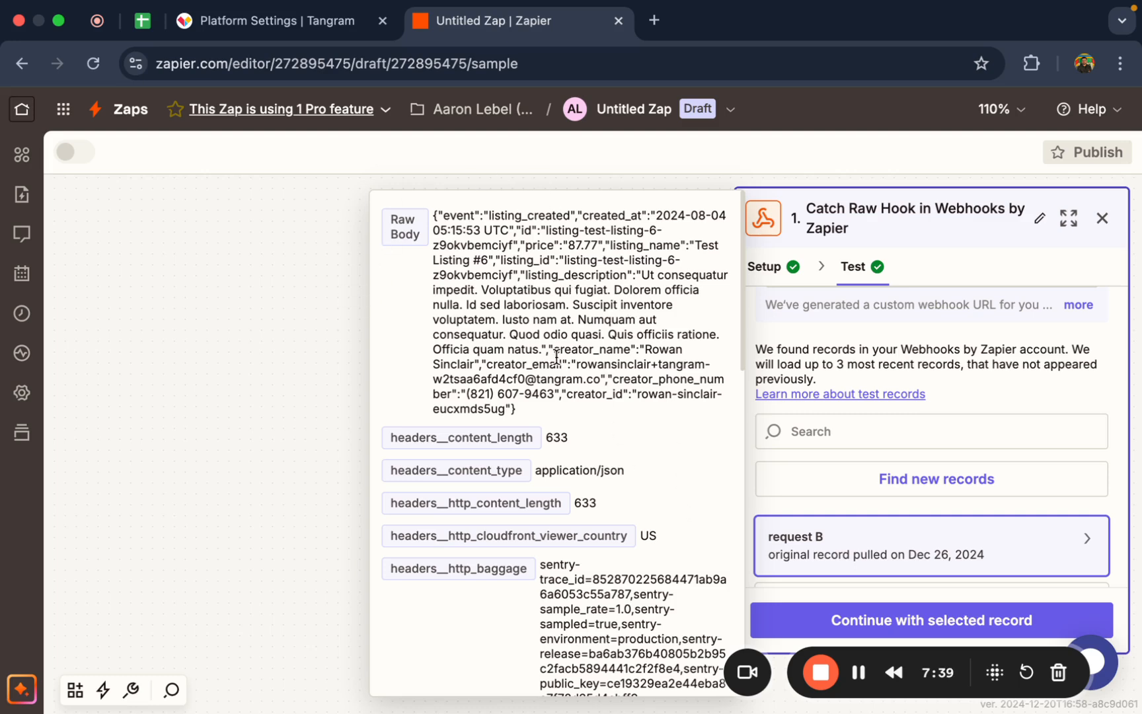
Step: Examine the raw body and headers of request B for the listing and creator fields sent by the webhook
drag(559, 402, 441, 221)
click(439, 219)
triple_click(458, 252)
click(475, 297)
scroll(506, 451, down, 6)
scroll(506, 448, up, 6)
Step: Continue with the selected record and choose Mailchimp as the app for the Zap's action step
click(939, 620)
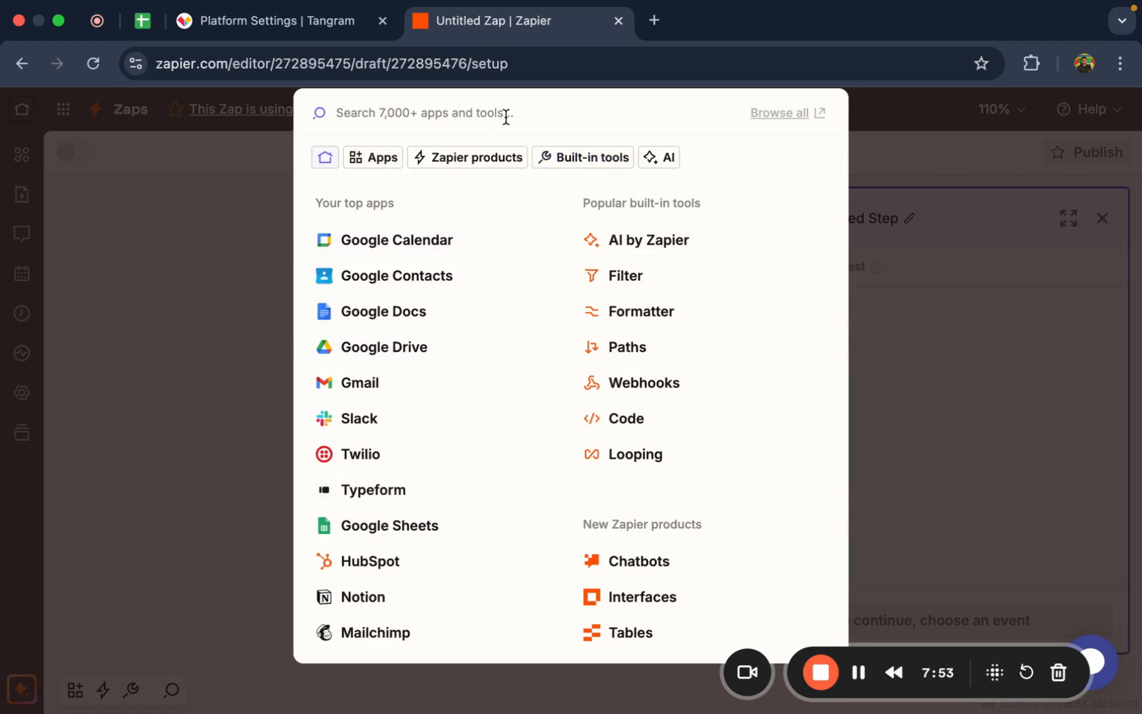
text(mail)
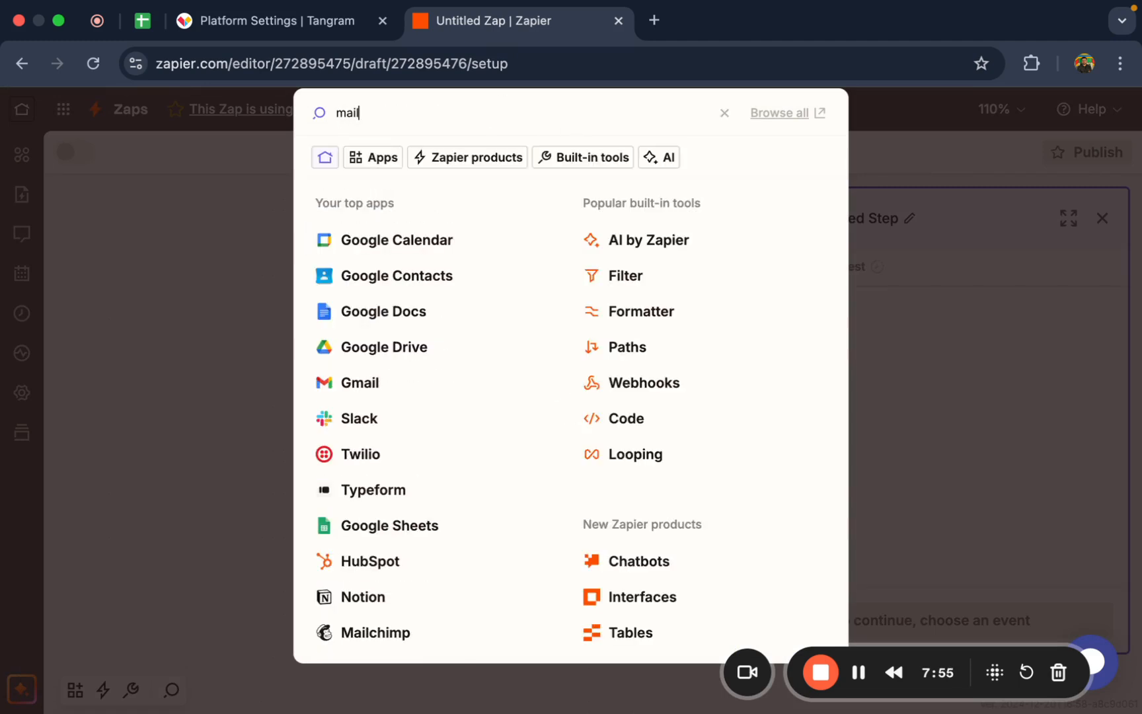
text(chimp)
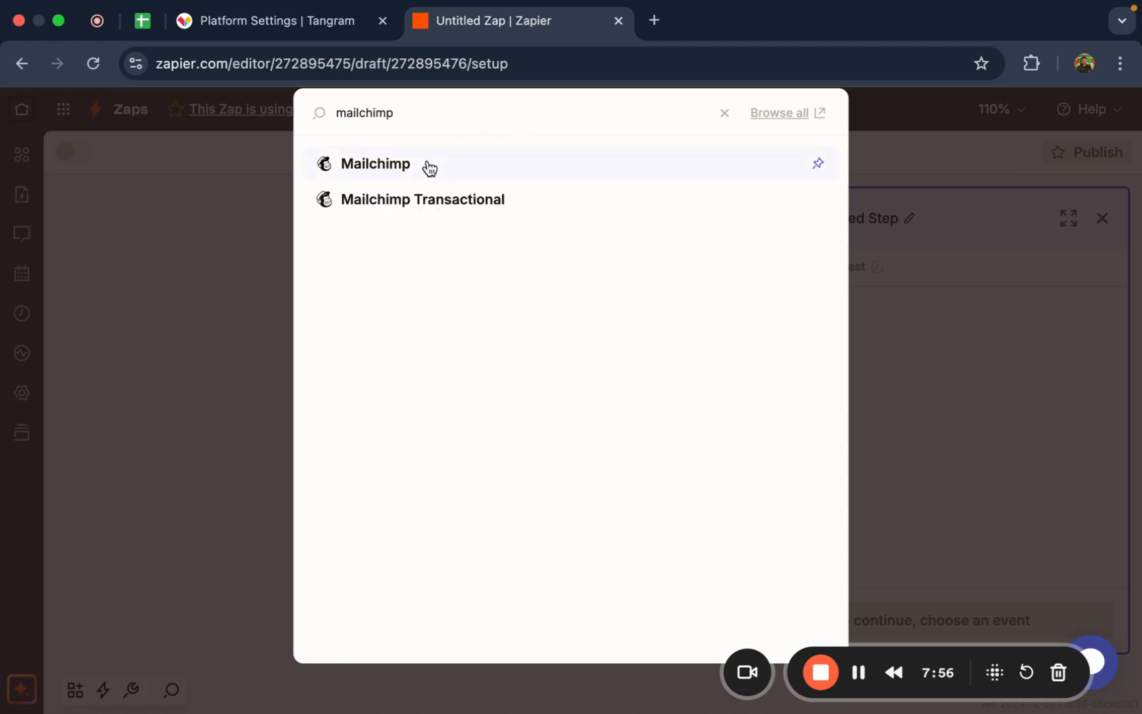
click(429, 167)
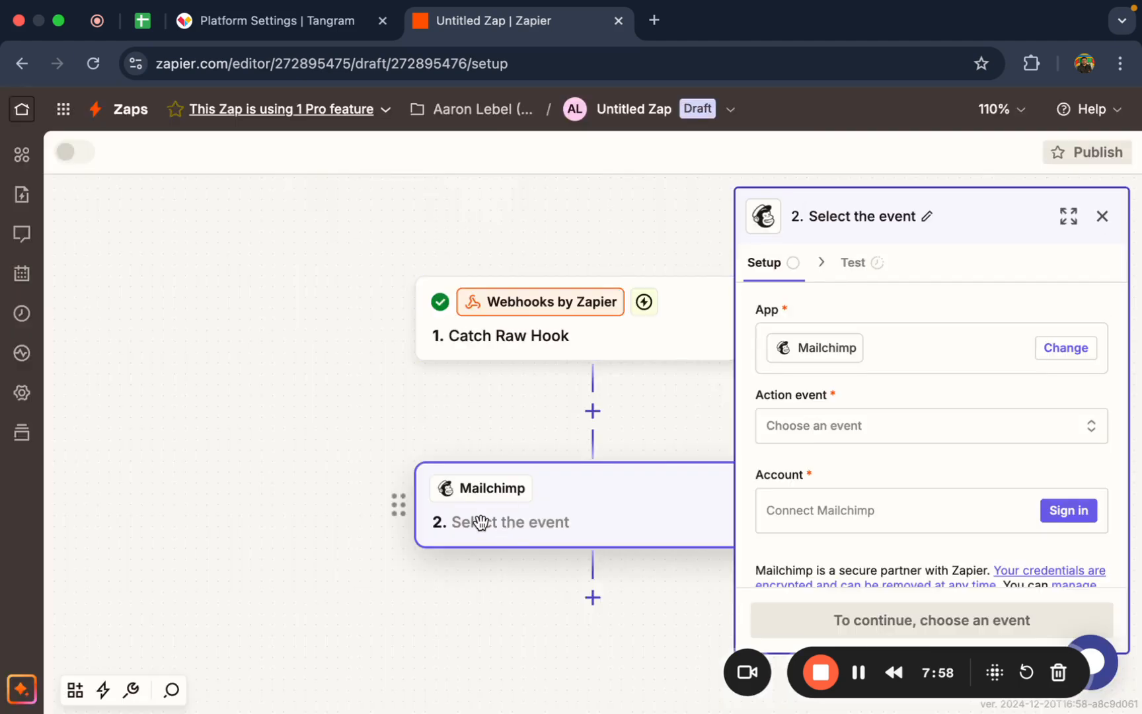
Step: Browse the action events offered for Mailchimp, from subscriber actions through Send Campaign, and close the step's setup
click(857, 428)
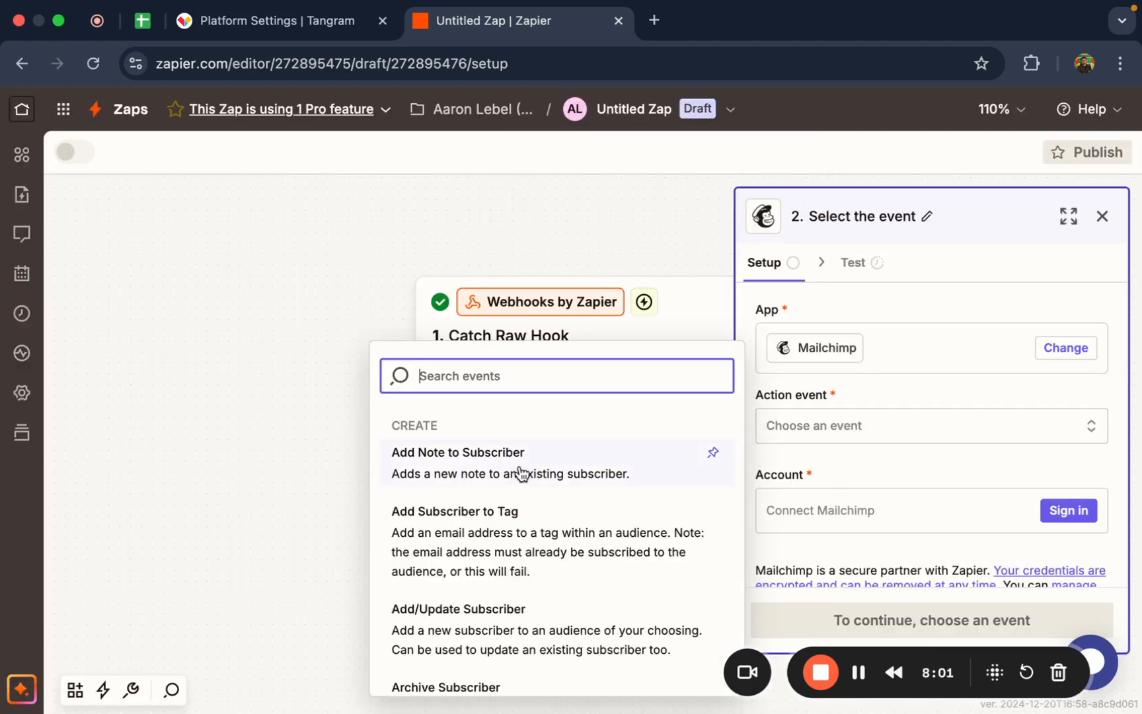
scroll(510, 608, down, 5)
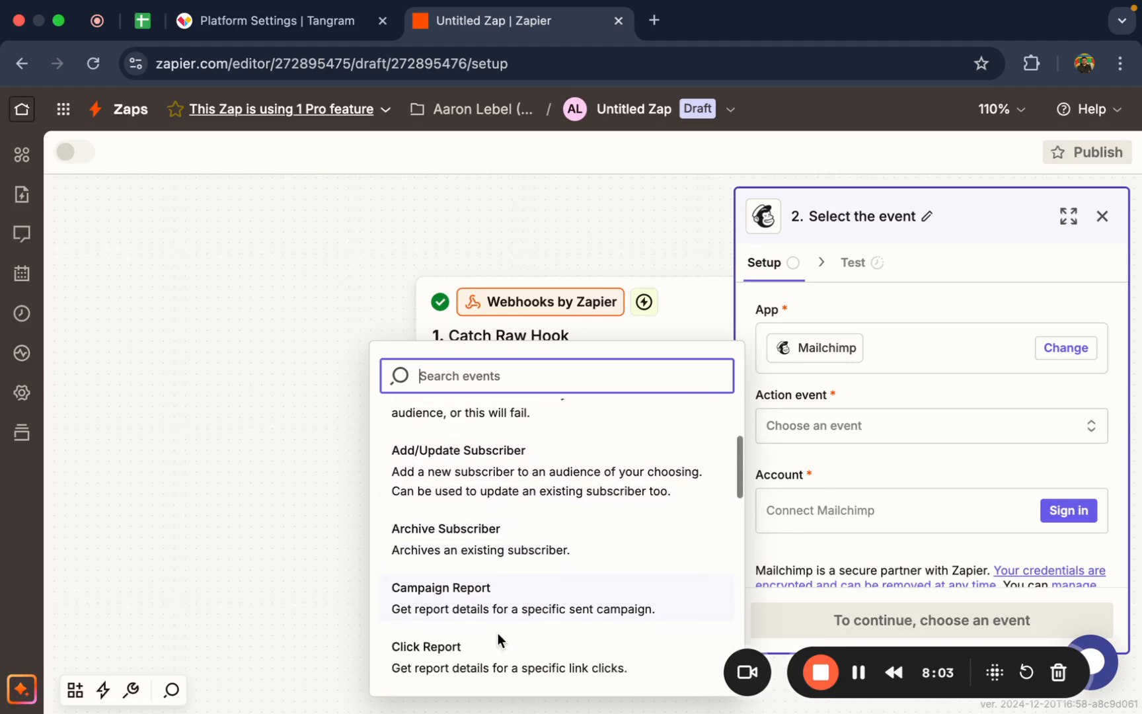
scroll(497, 634, down, 3)
scroll(497, 499, down, 10)
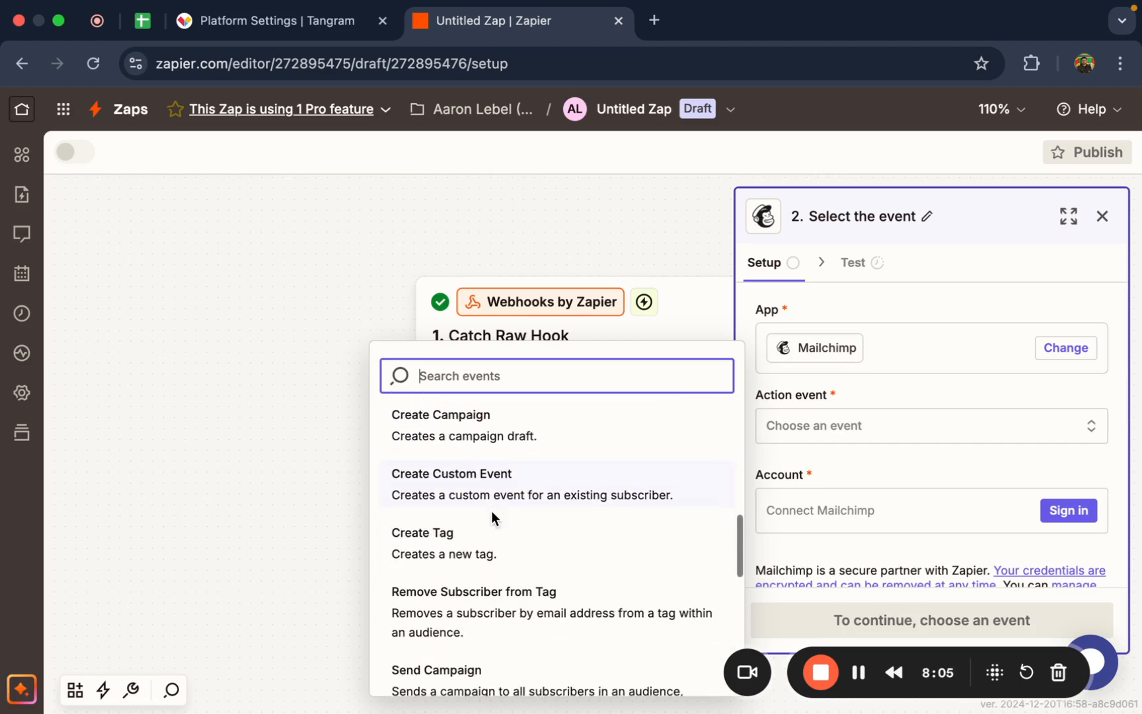
scroll(515, 575, down, 3)
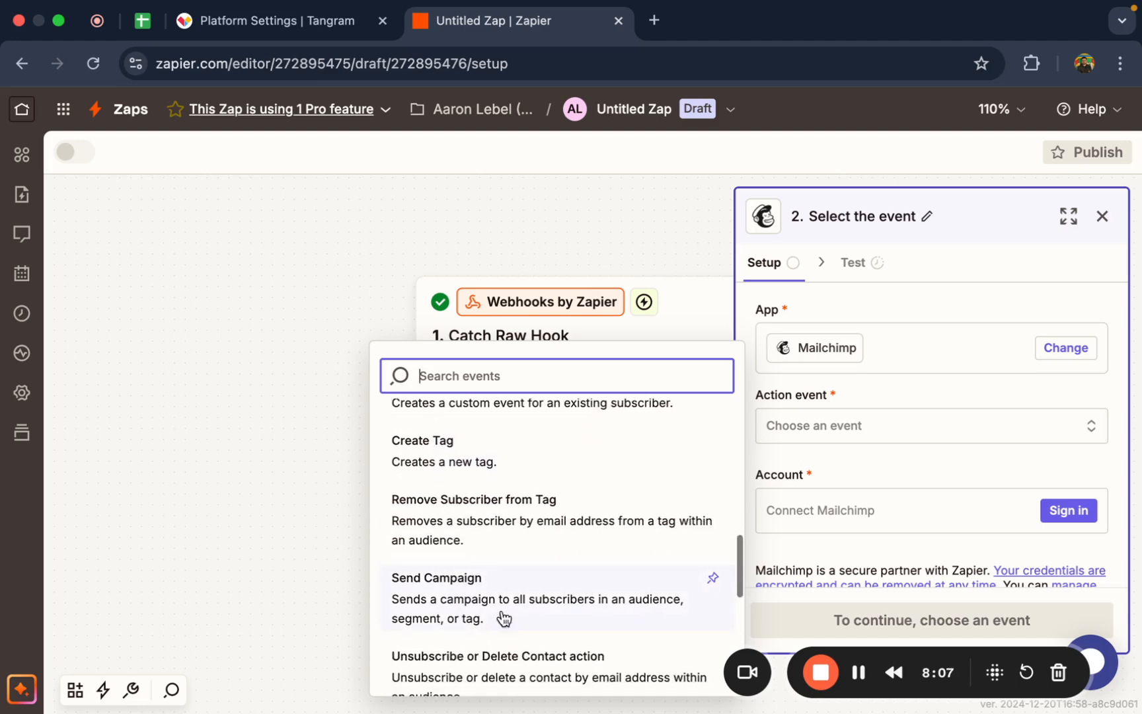
click(923, 396)
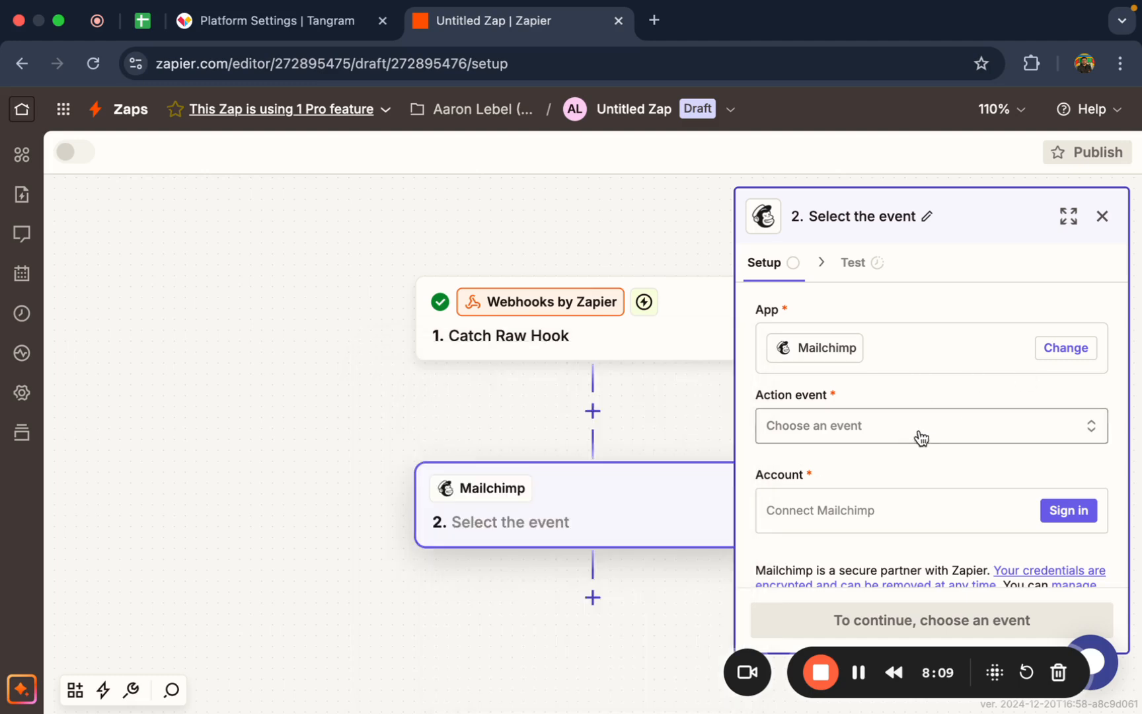
click(918, 433)
click(1102, 216)
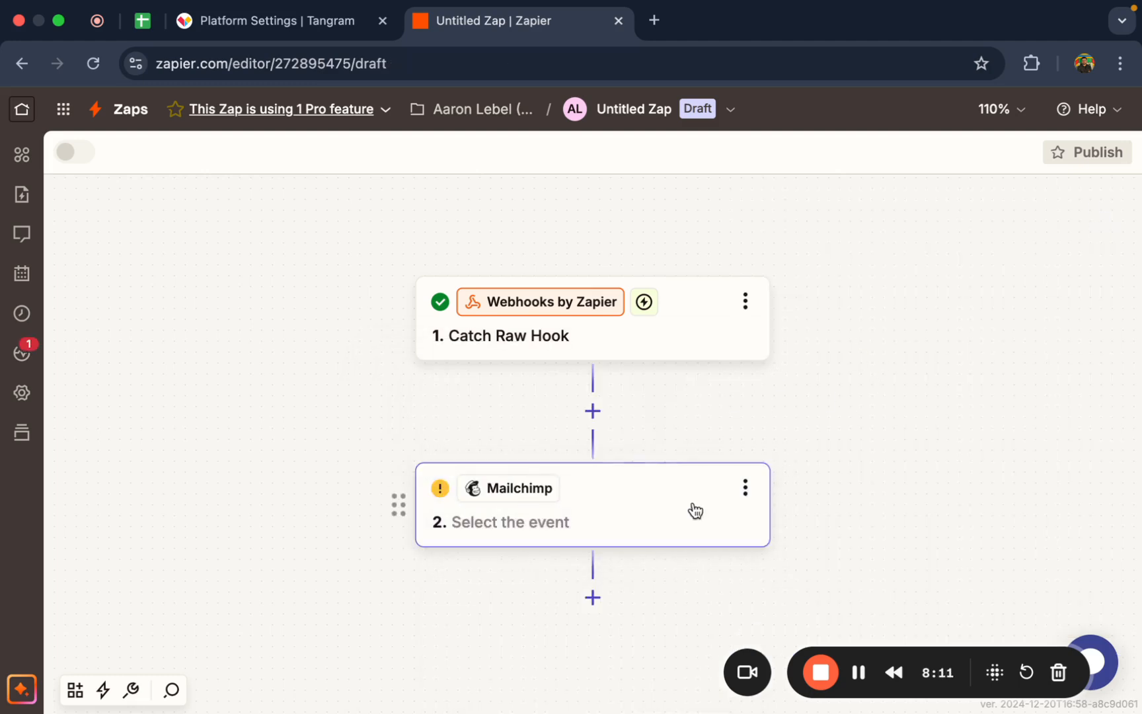
Step: Delete the Mailchimp action step from the Zap
click(746, 488)
click(588, 524)
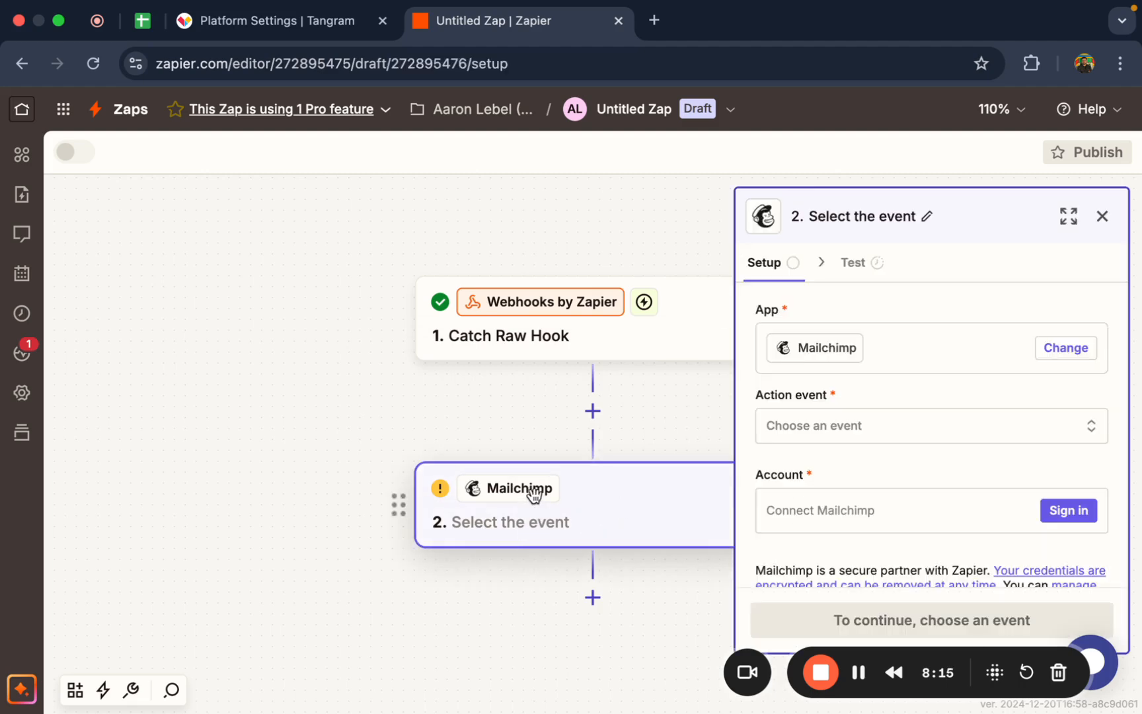
click(1102, 224)
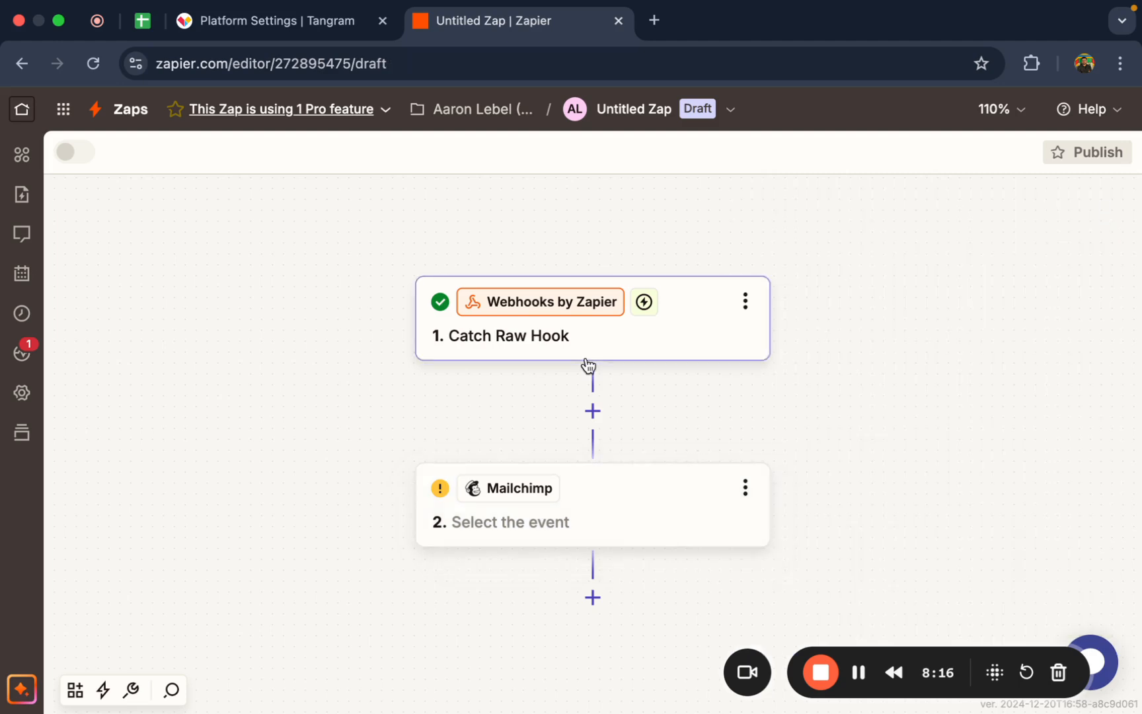
click(576, 505)
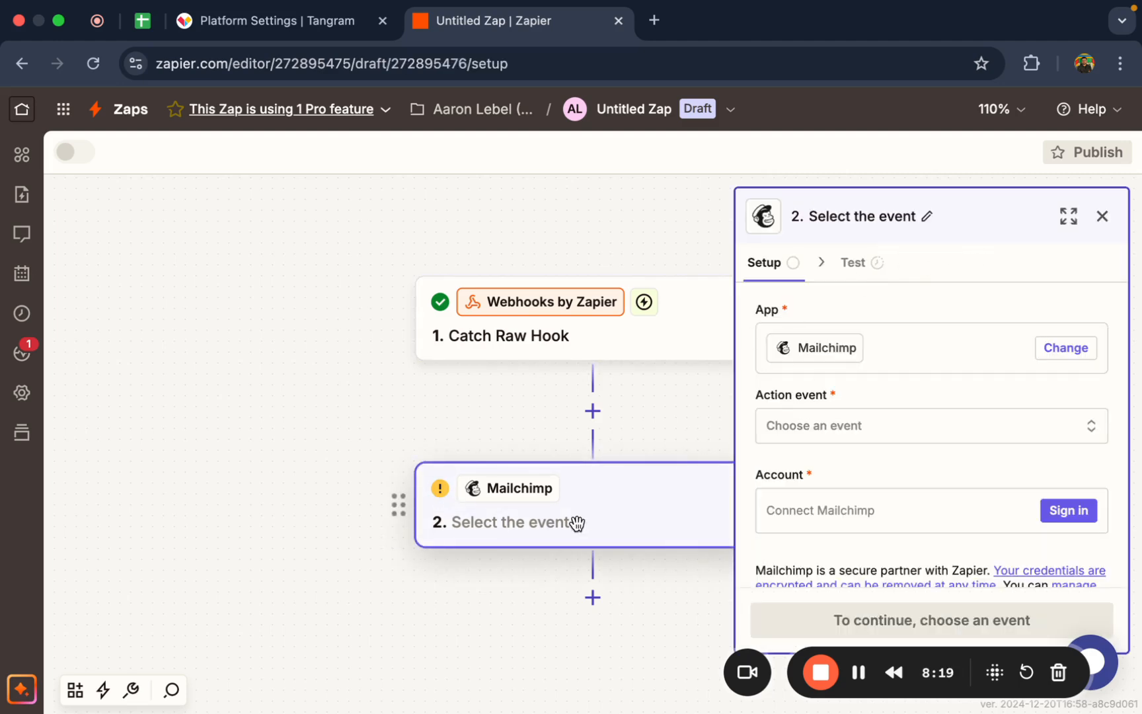
click(916, 216)
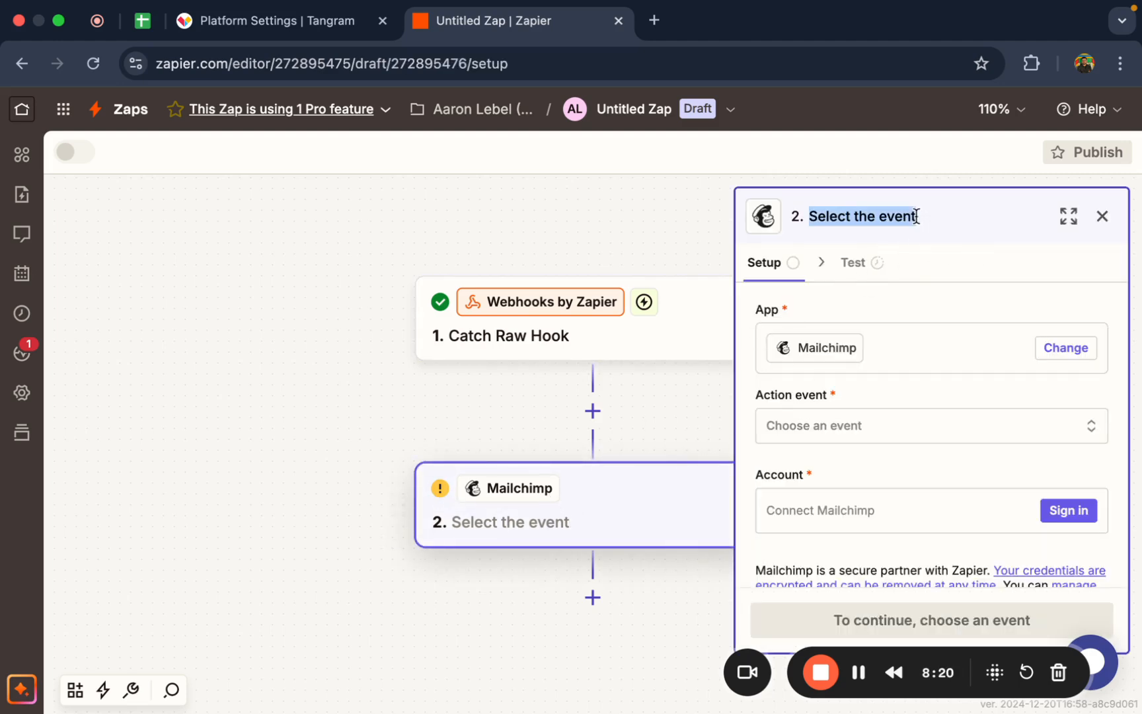
click(1110, 217)
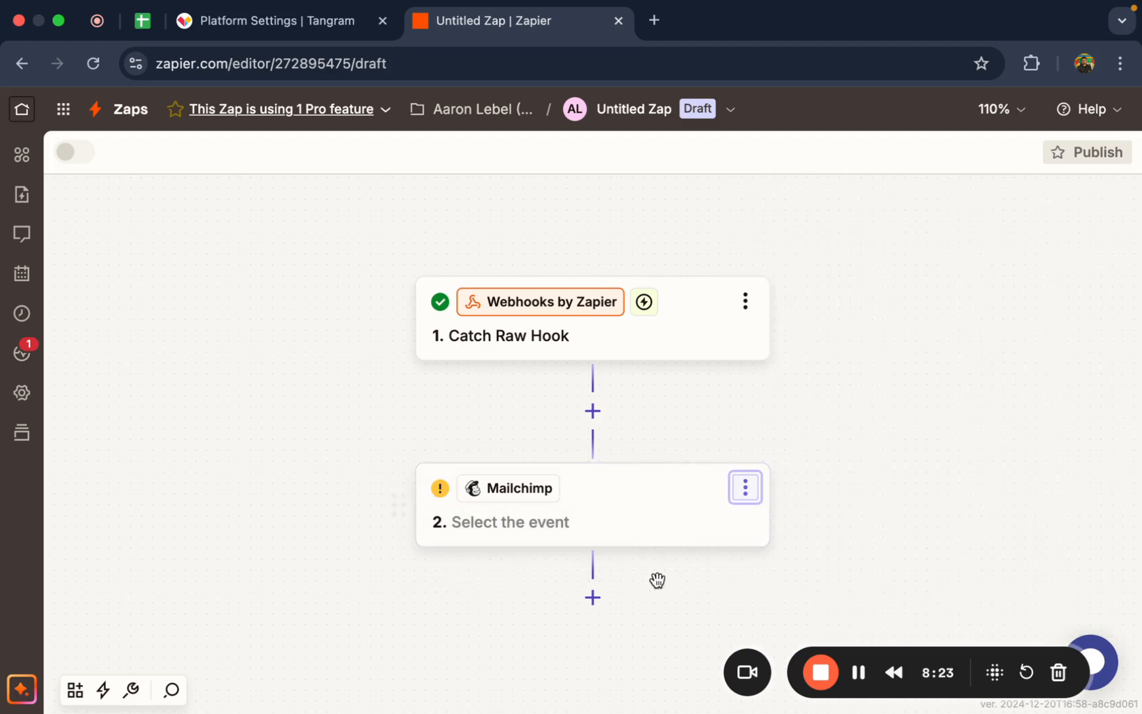
click(746, 488)
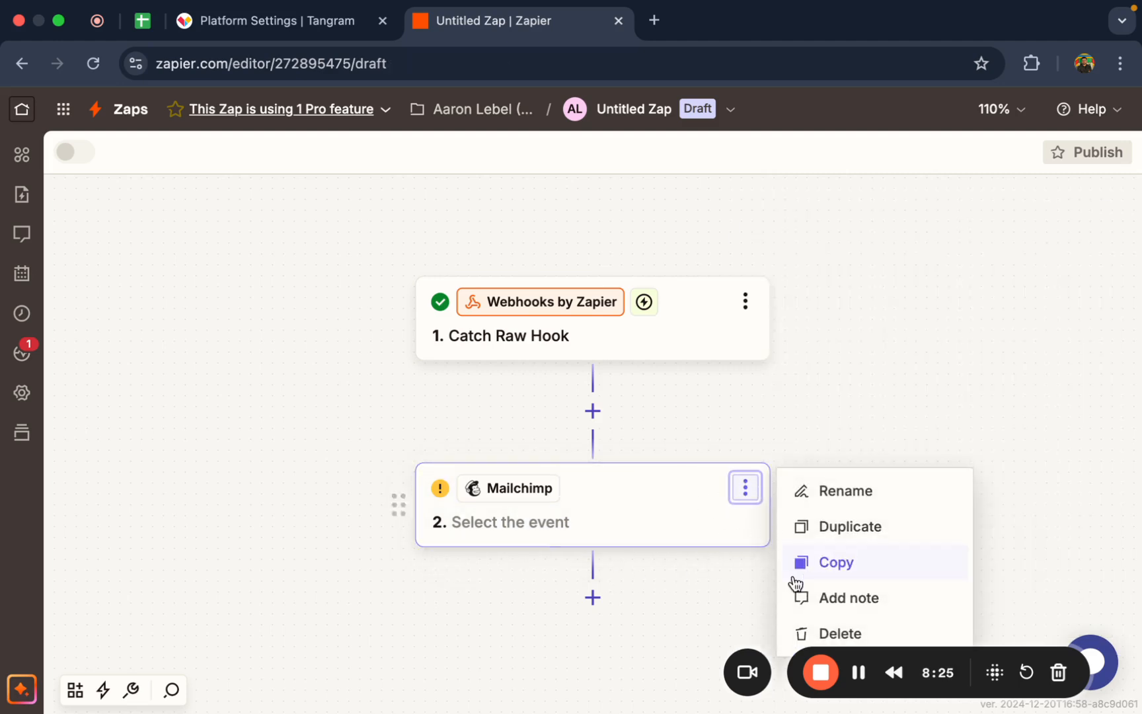
click(823, 630)
click(929, 627)
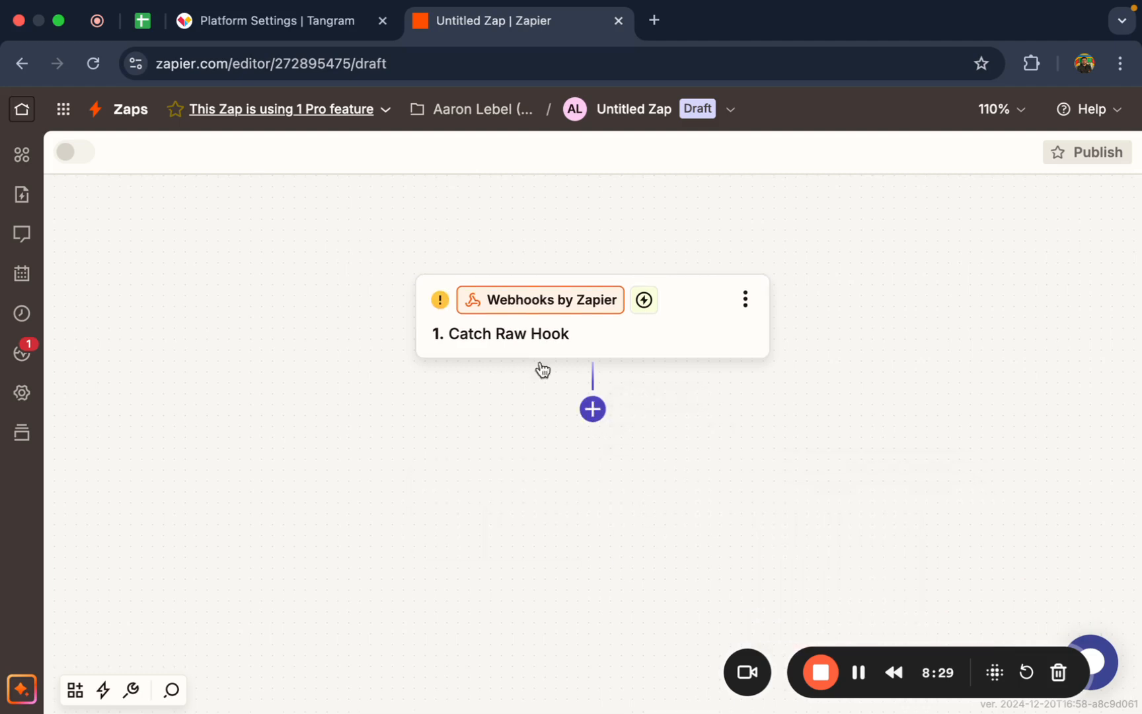
Step: Start adding an action after the Catch Raw Hook trigger and search the available apps for "brevo" and "mail"
click(593, 419)
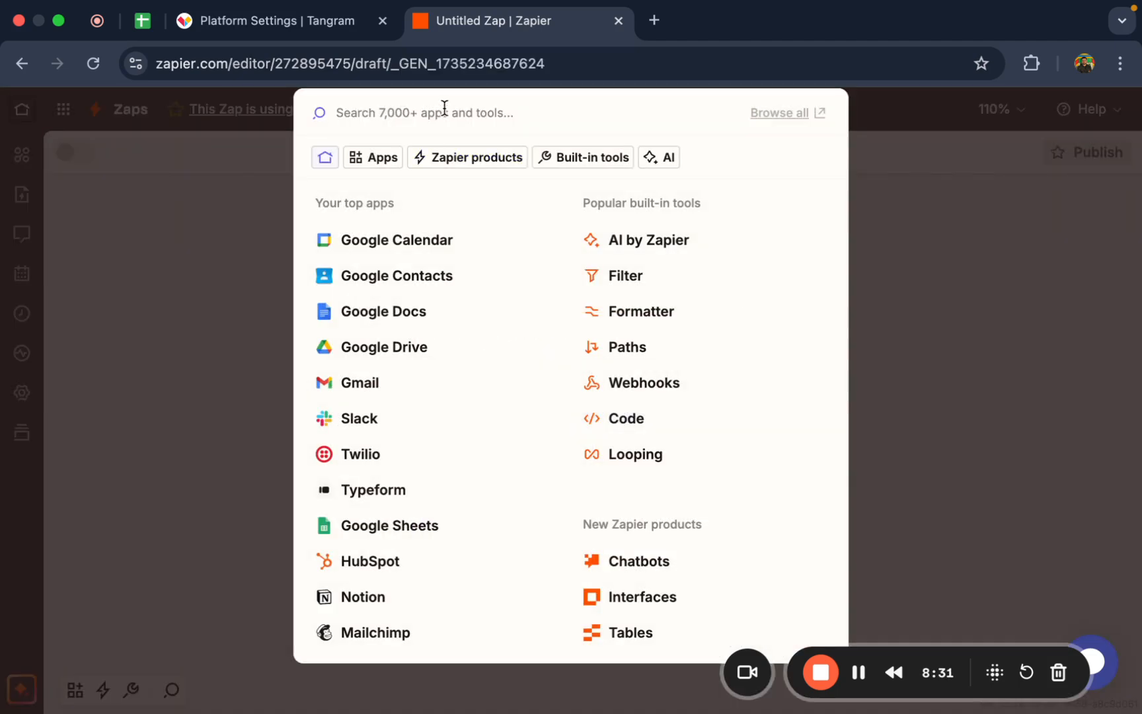
text(brevo)
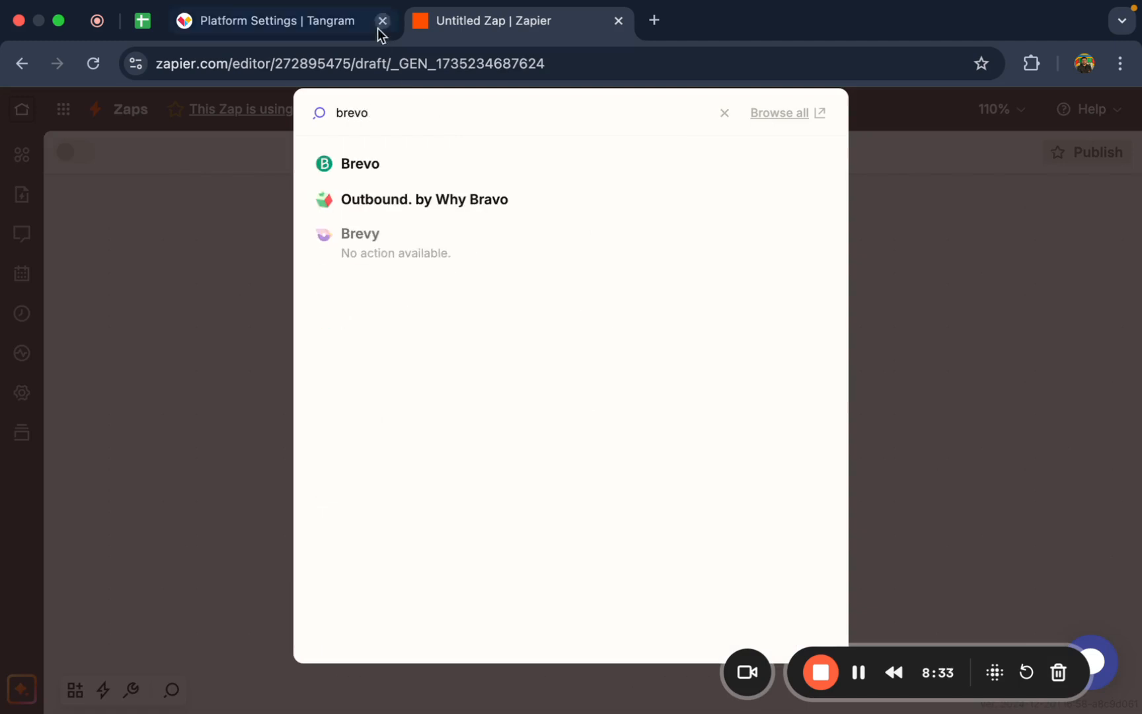
click(371, 173)
text(mail)
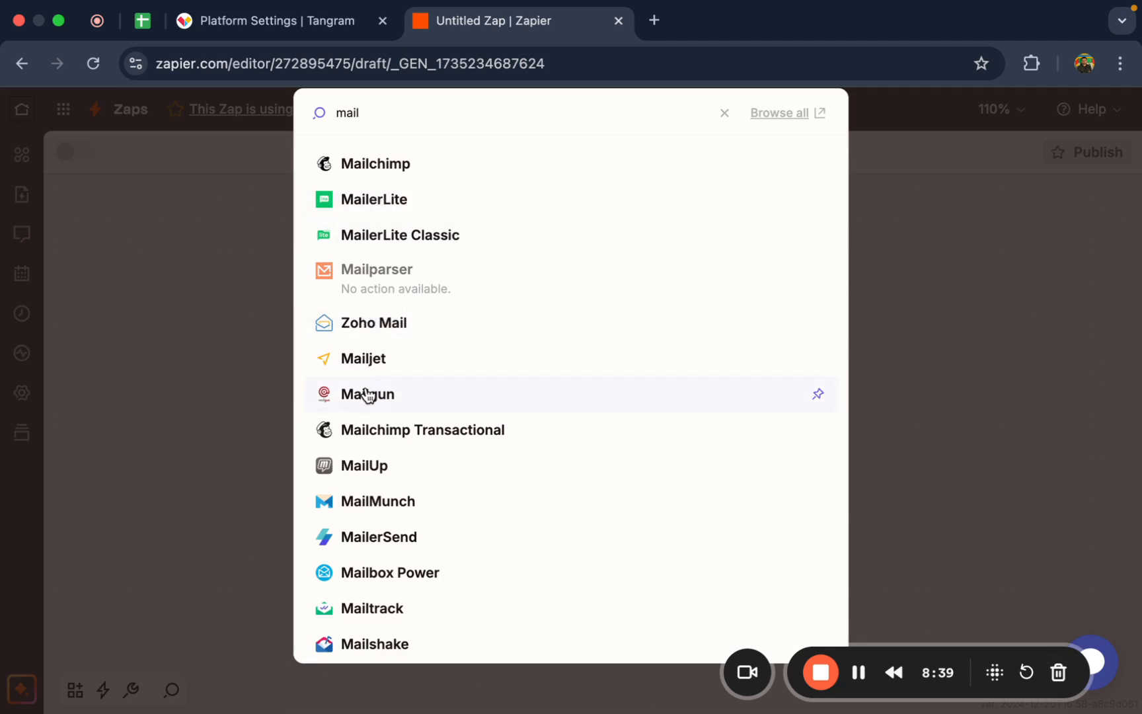
Step: Look through the apps matching "mail" and close the app selection without choosing one
scroll(324, 542, down, 5)
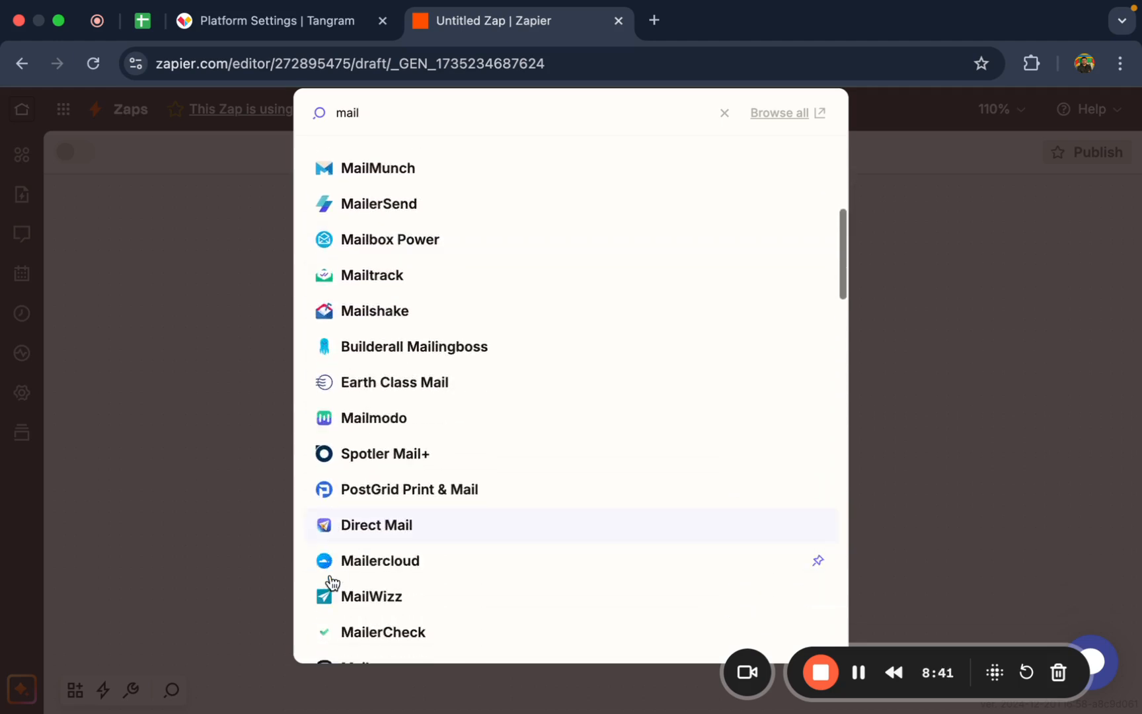
scroll(332, 582, down, 3)
scroll(328, 580, up, 8)
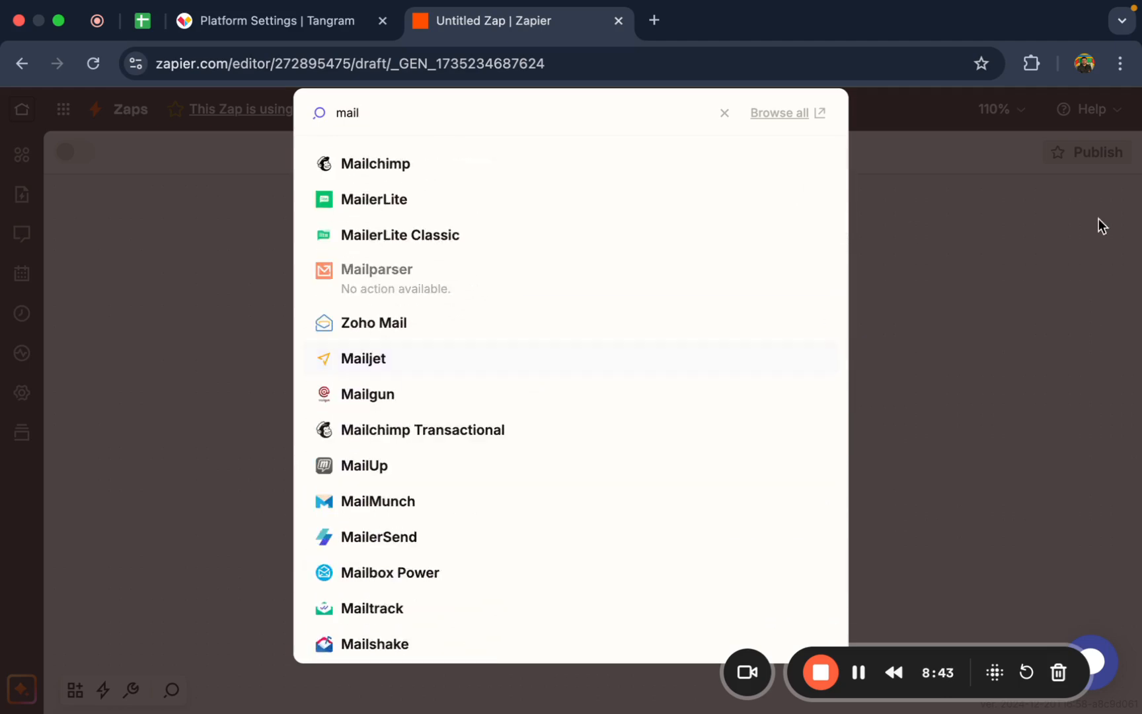
click(990, 280)
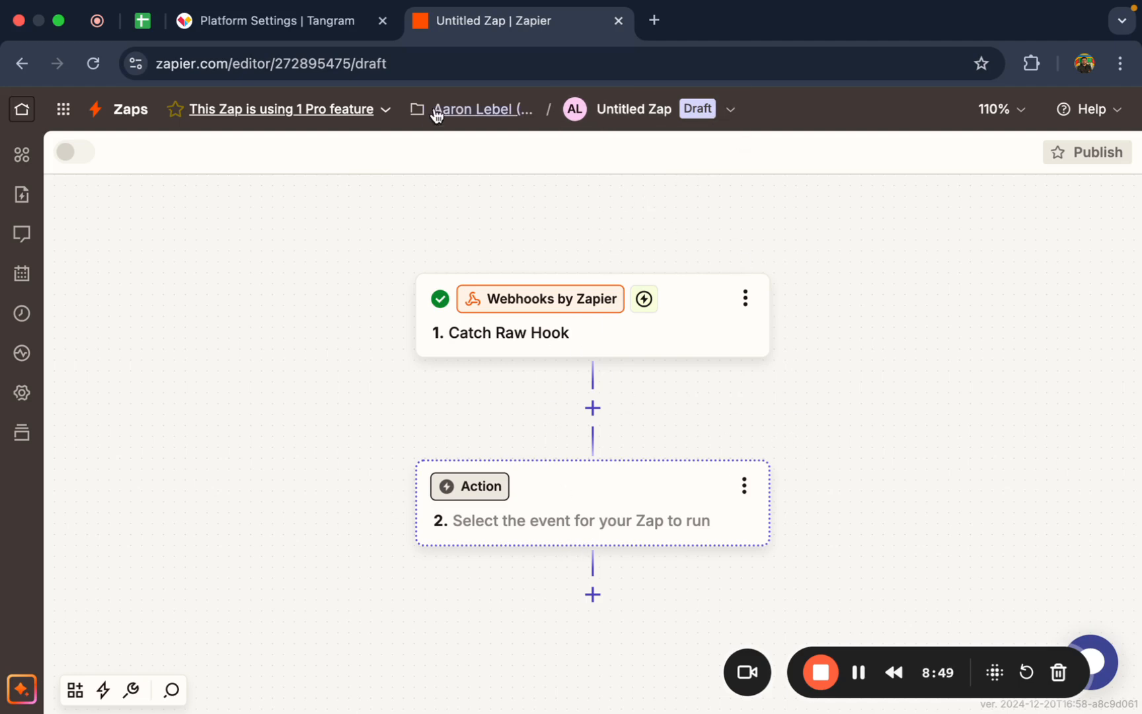
Step: Open make.com in a new browser tab to view its homepage, and return to the untitled Zap in Zapier
click(660, 26)
text(make.com)
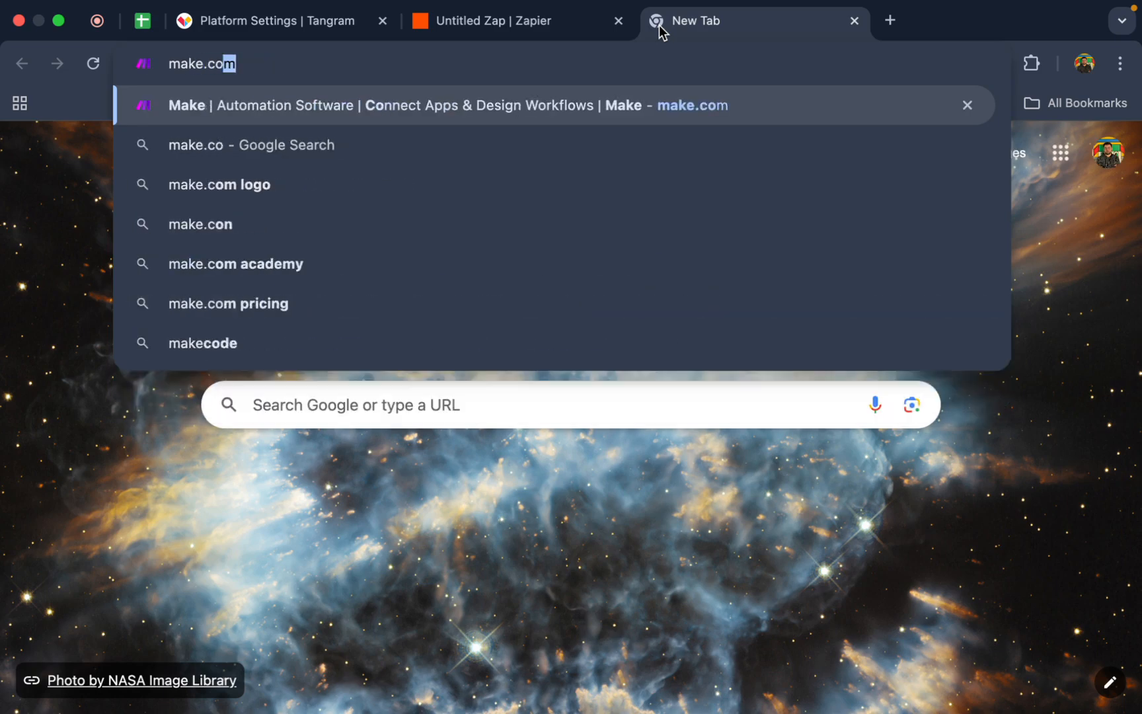
key(Return)
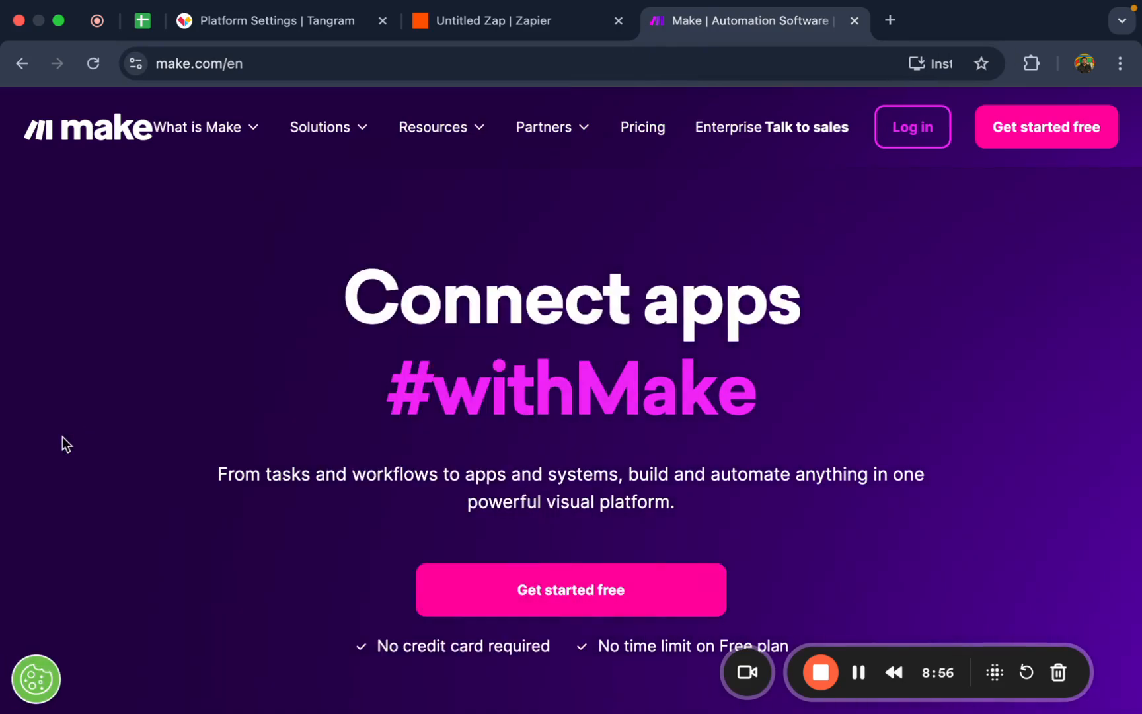
mouse_move(209, 124)
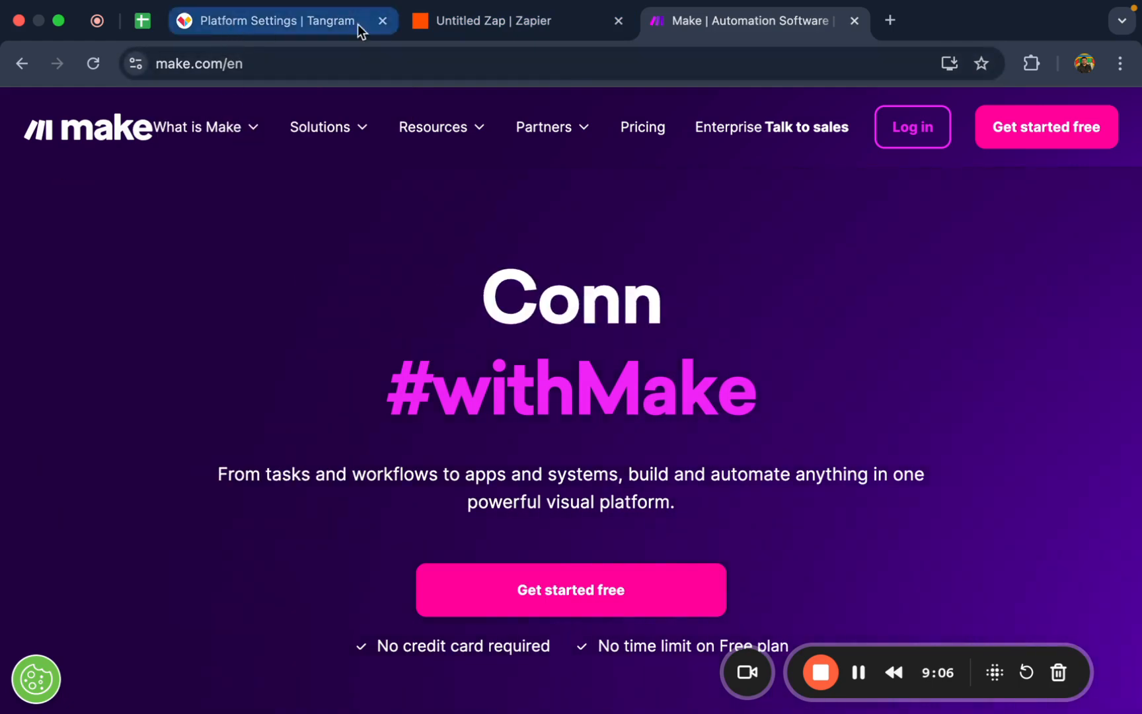
click(544, 30)
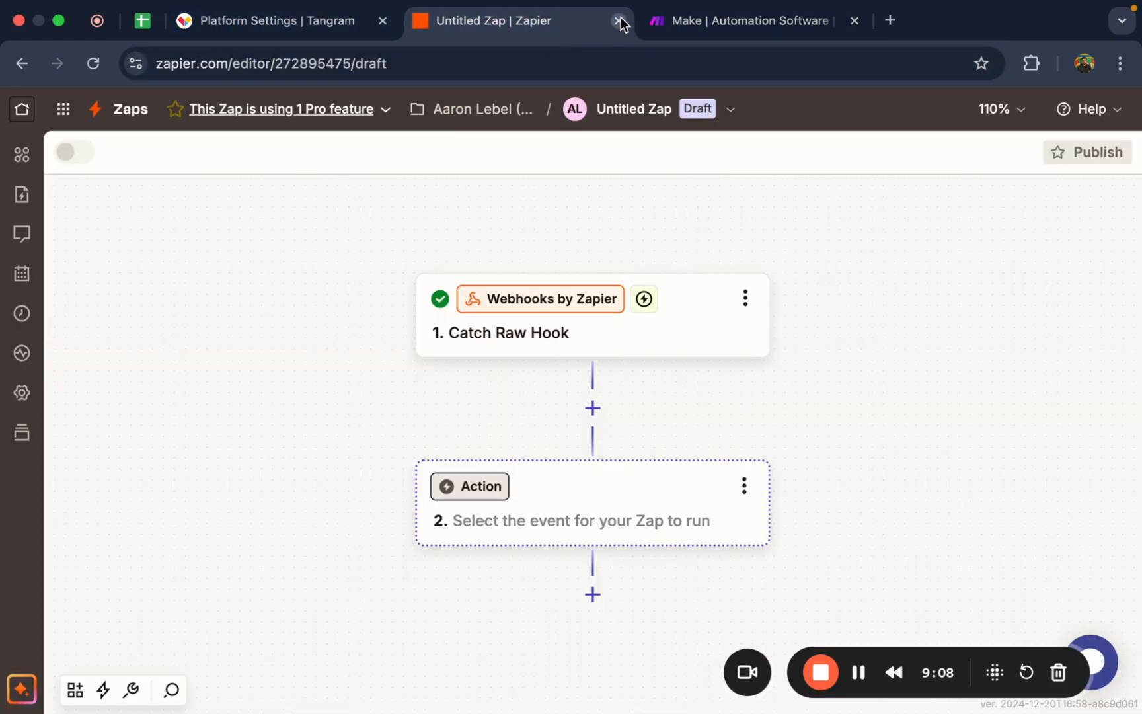